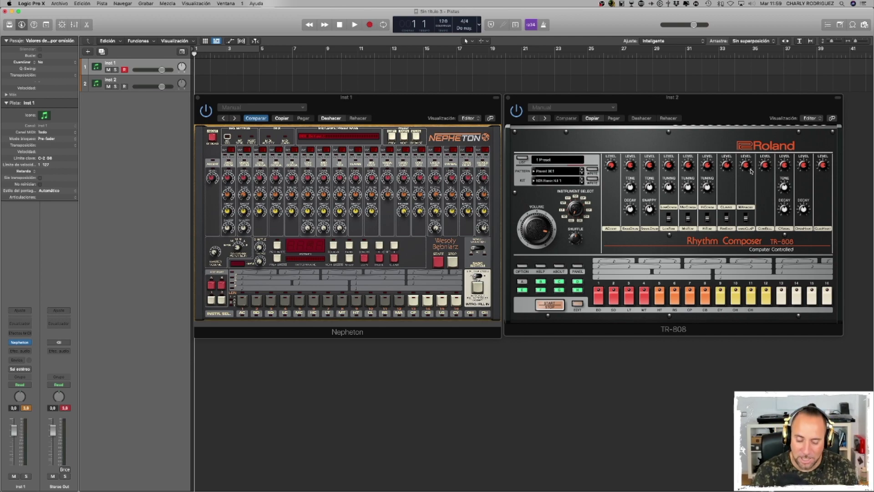
Arrange the Nepheton and TR-808 plug-in windows side by side and bring the Nepheton window into focus.
{"action": "left_click_drag", "start_coordinate": [407, 107], "coordinate": [368, 107]}
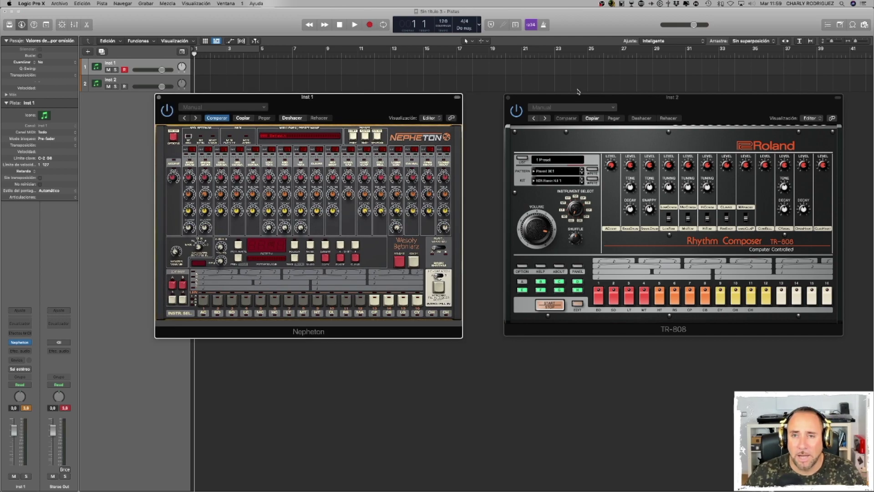
{"action": "left_click_drag", "start_coordinate": [579, 96], "coordinate": [545, 99]}
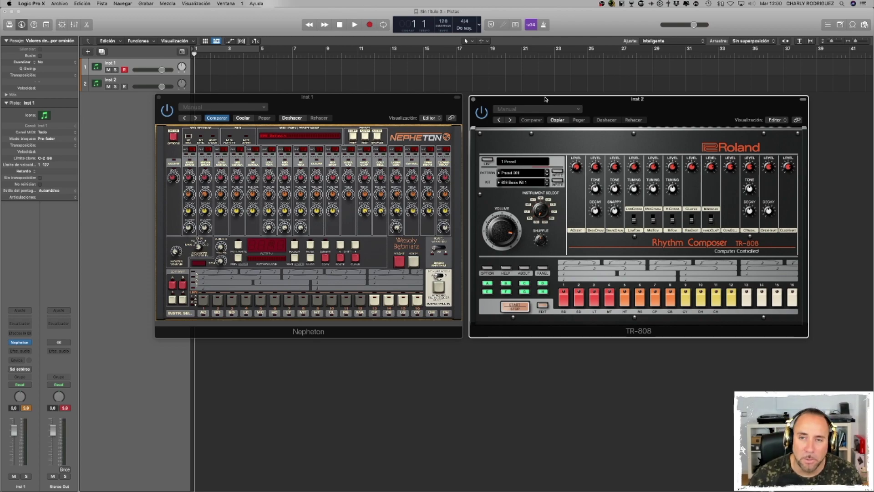
{"action": "left_click", "coordinate": [372, 104]}
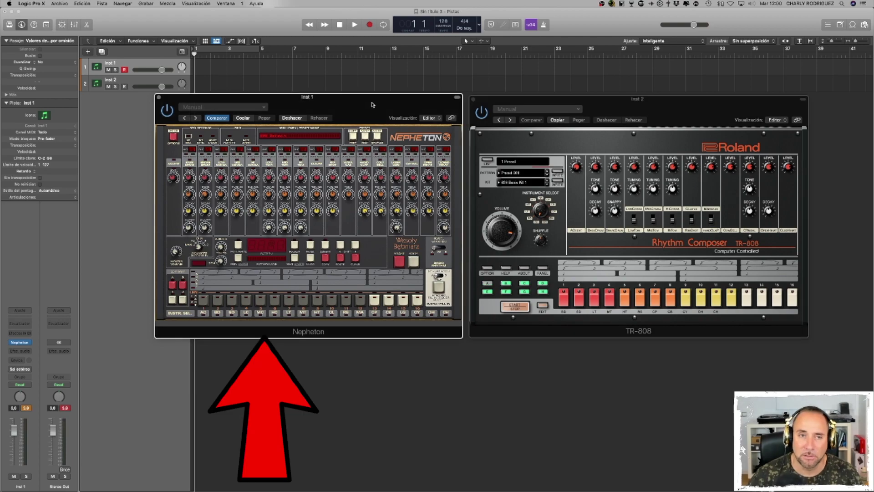
{"action": "mouse_move", "coordinate": [31, 345]}
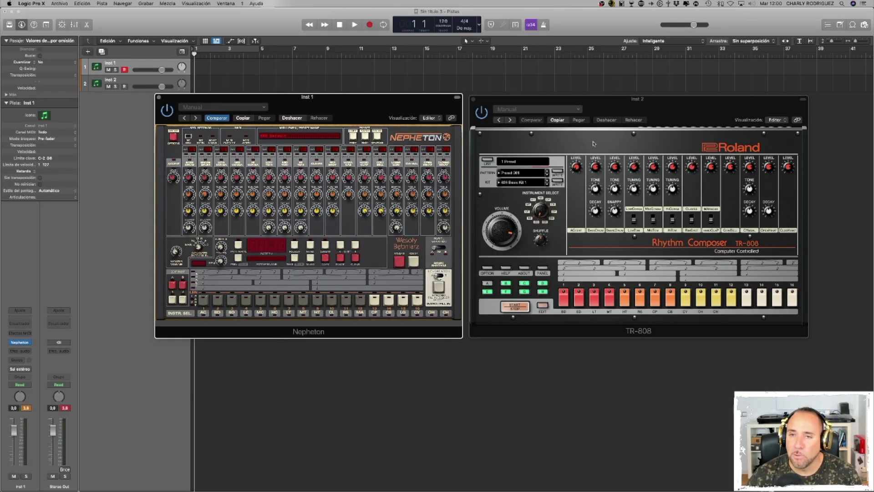
{"action": "left_click", "coordinate": [20, 342]}
{"action": "left_click", "coordinate": [370, 363]}
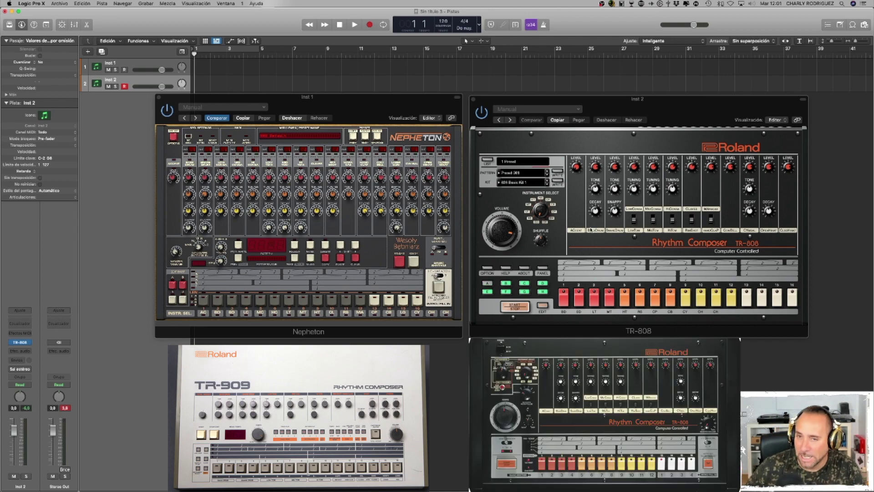
Rename the Inst 1 track as nepheton.
{"action": "left_click", "coordinate": [117, 65]}
{"action": "double_click", "coordinate": [110, 63]}
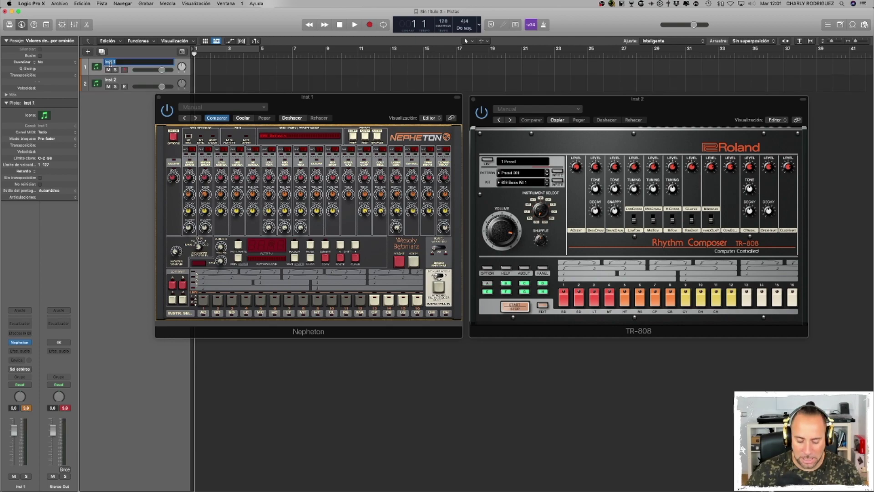
{"action": "type", "text": "nepheton"}
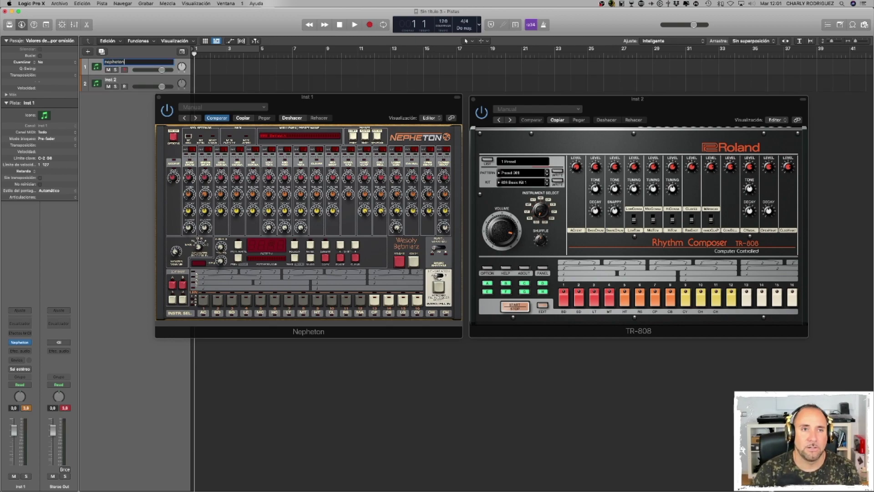
{"action": "key", "text": "Return"}
Rename the Inst 2 track as roland.
{"action": "double_click", "coordinate": [111, 80]}
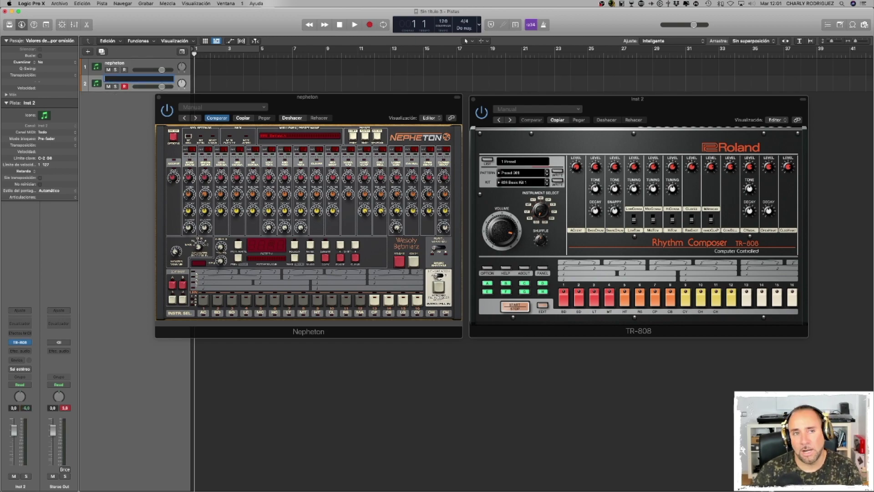
{"action": "type", "text": "roland"}
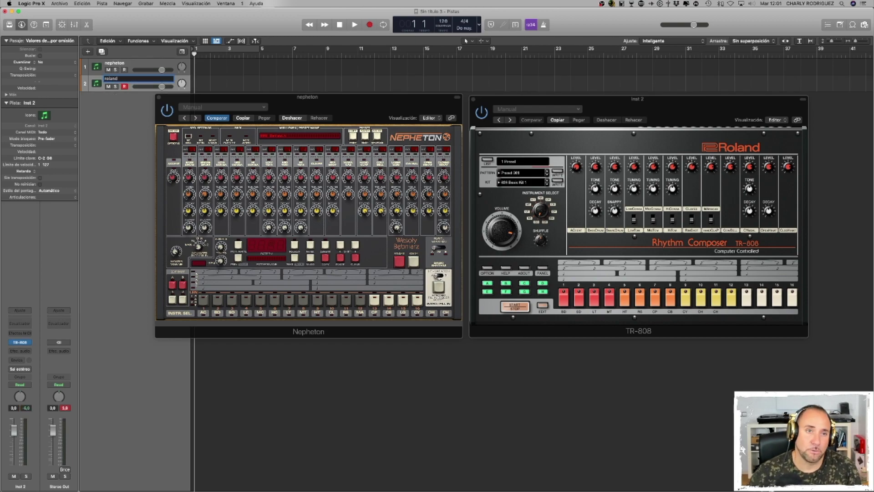
{"action": "key", "text": "Return"}
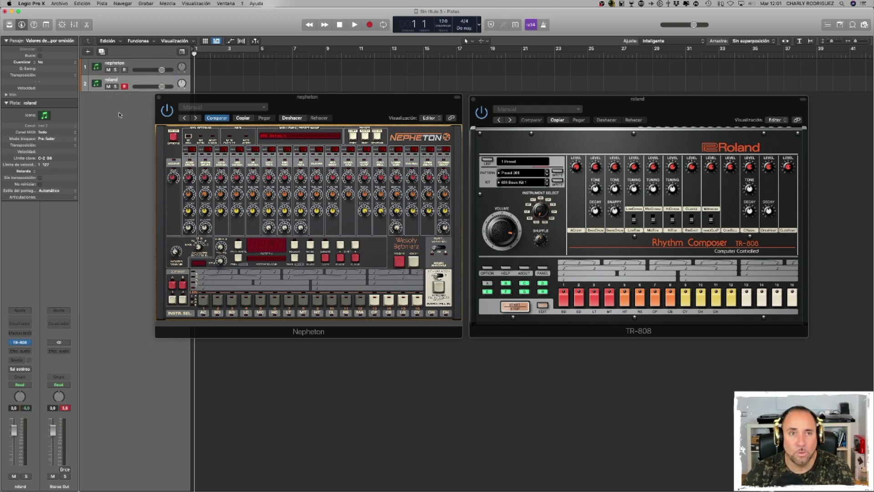
Select the roland track and raise the Stereo Out volume to 6.0 dB.
{"action": "left_click", "coordinate": [130, 63]}
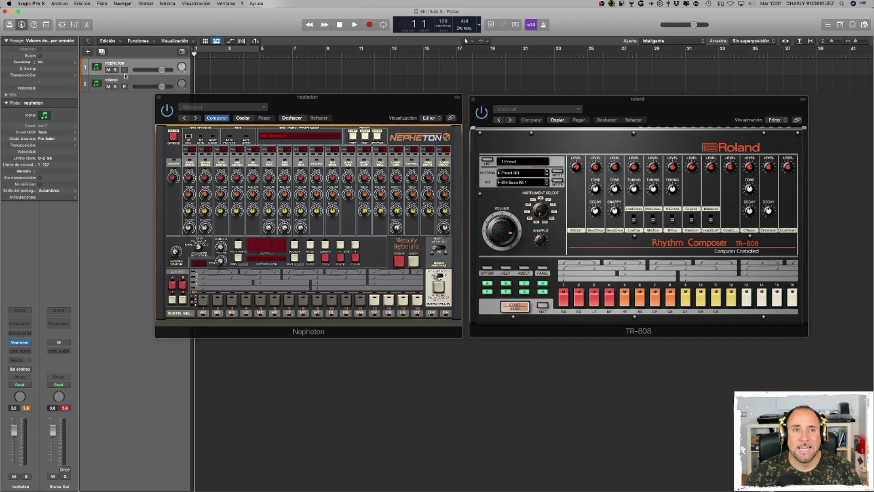
{"action": "left_click", "coordinate": [125, 80]}
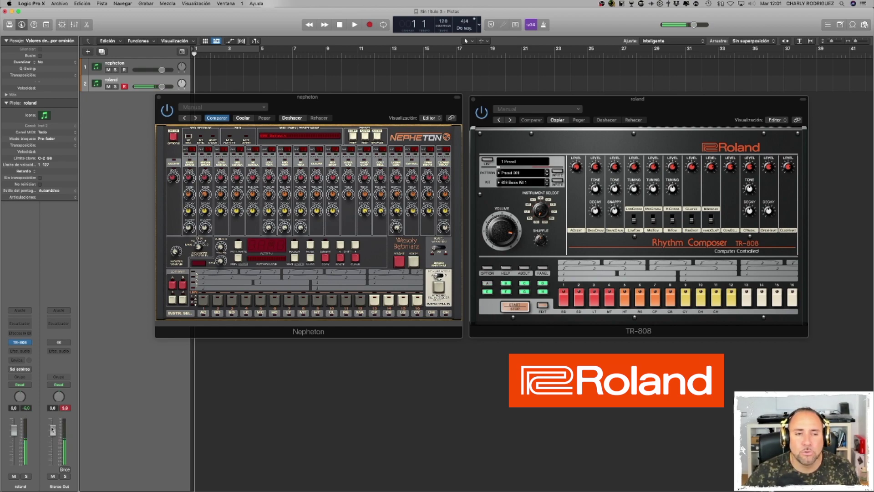
{"action": "left_click_drag", "start_coordinate": [53, 430], "coordinate": [53, 423]}
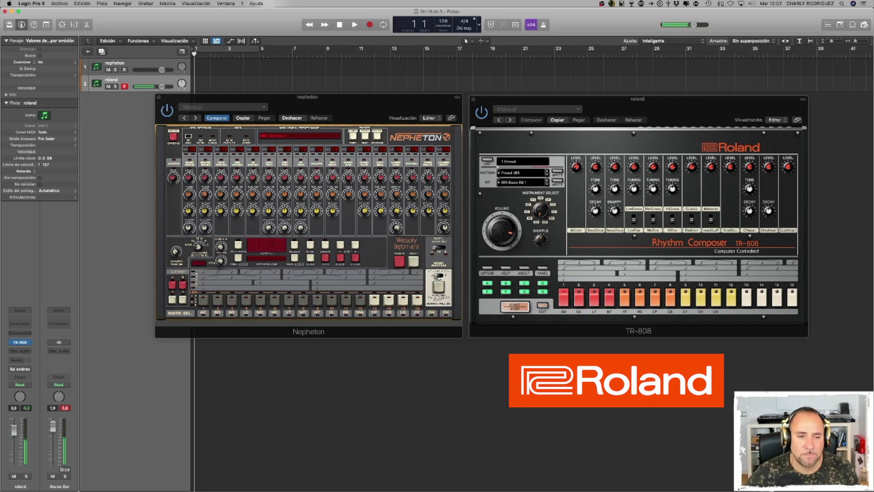
{"action": "left_click_drag", "start_coordinate": [52, 425], "coordinate": [53, 417]}
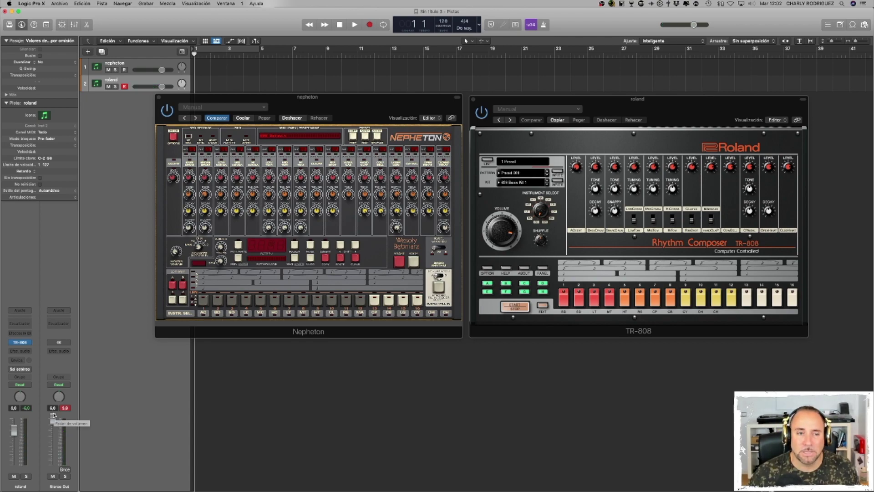
Alternate the selection between the nepheton and roland tracks to compare their drum sounds, ending on nepheton.
{"action": "key", "text": "Up"}
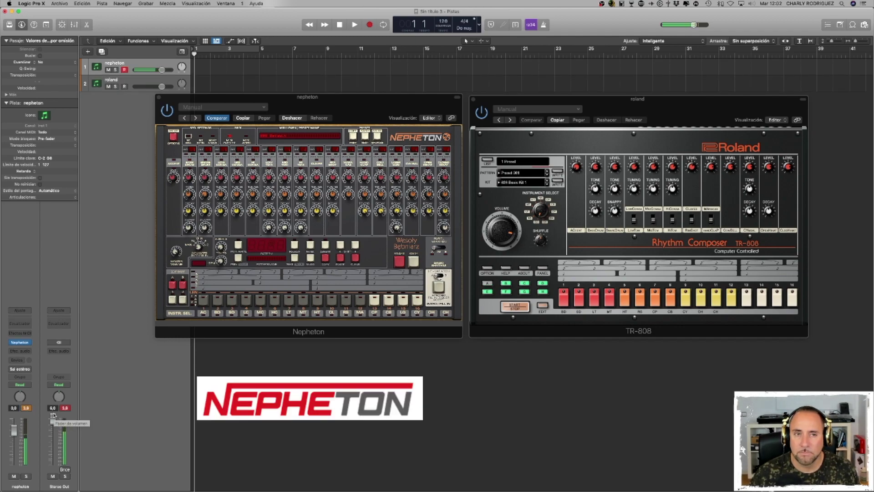
{"action": "key", "text": "Down"}
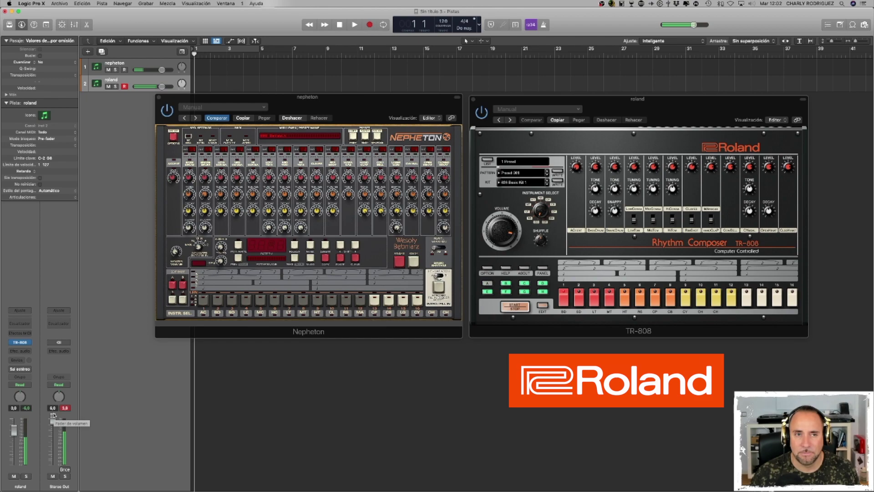
{"action": "key", "text": "Up"}
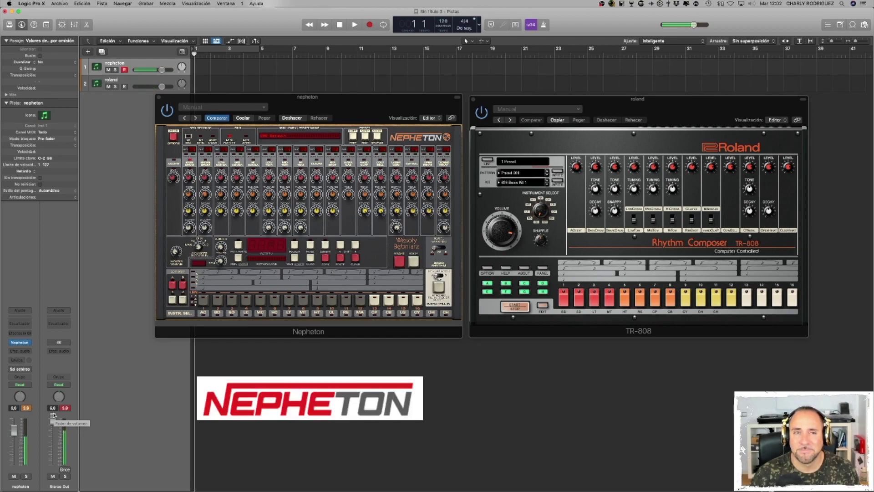
{"action": "key", "text": "Down"}
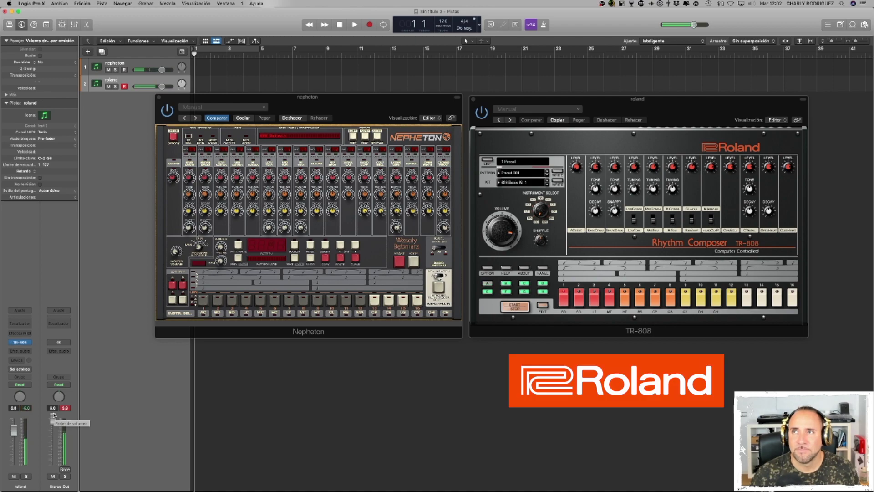
{"action": "key", "text": "Up"}
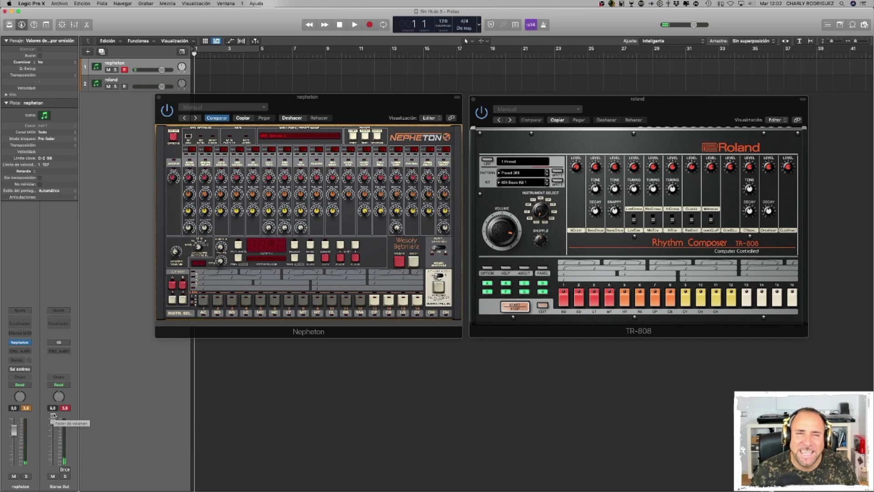
{"action": "key", "text": "Down"}
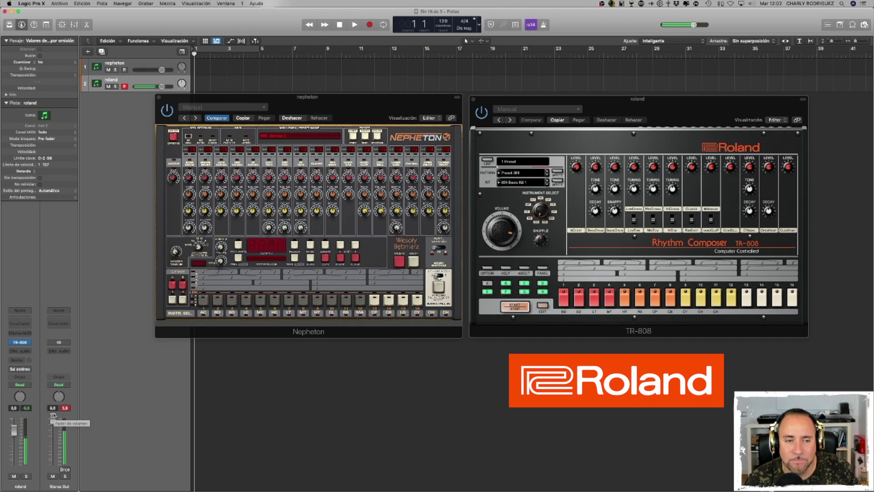
{"action": "key", "text": "Up"}
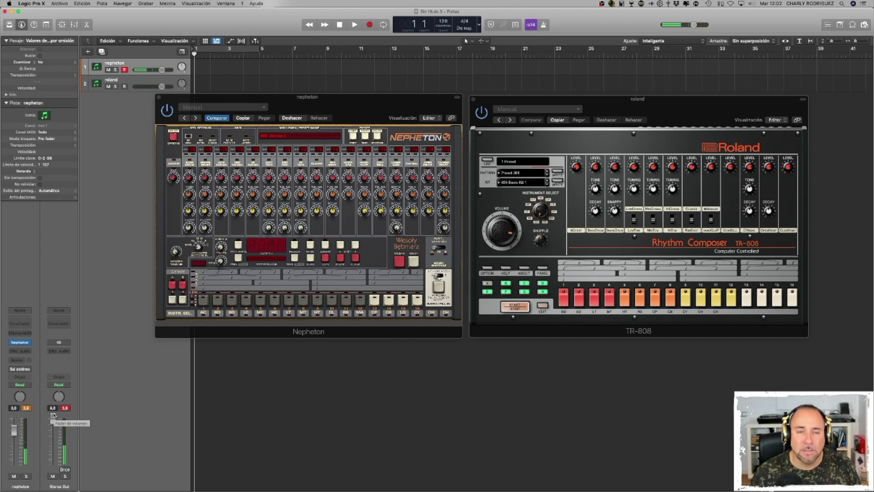
{"action": "key", "text": "Down"}
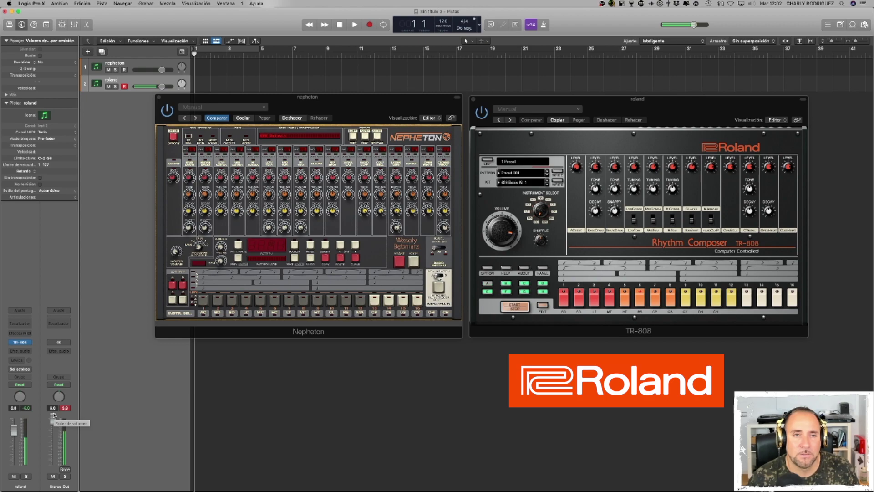
{"action": "left_click", "coordinate": [54, 415], "text": "alt"}
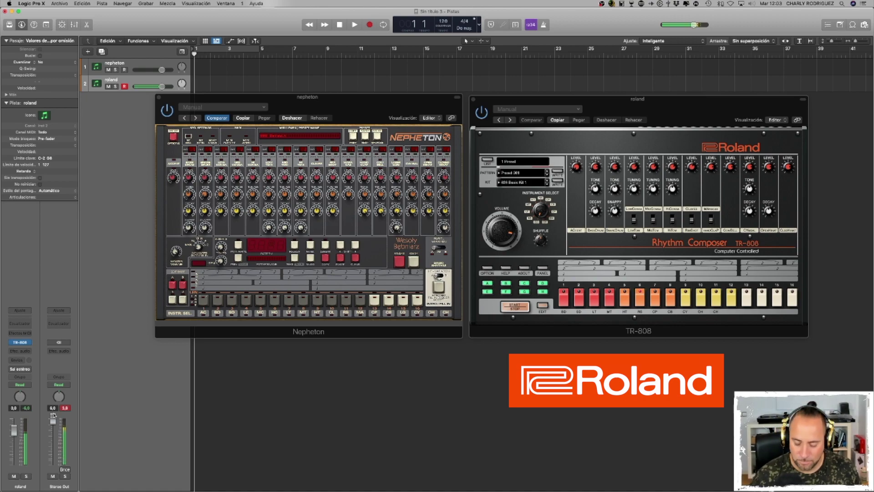
{"action": "key", "text": "Up"}
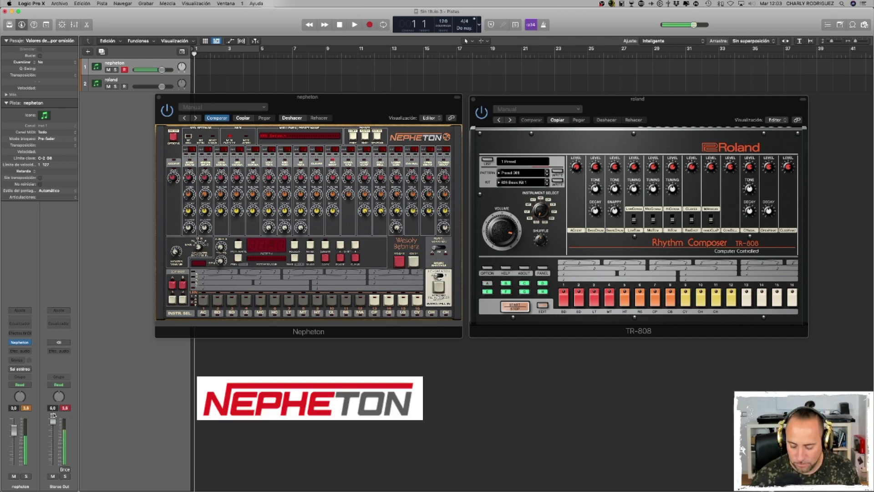
Focus the TR-808 plug-in window and keep switching between the roland and nepheton tracks to compare further sounds.
{"action": "left_click", "coordinate": [631, 195]}
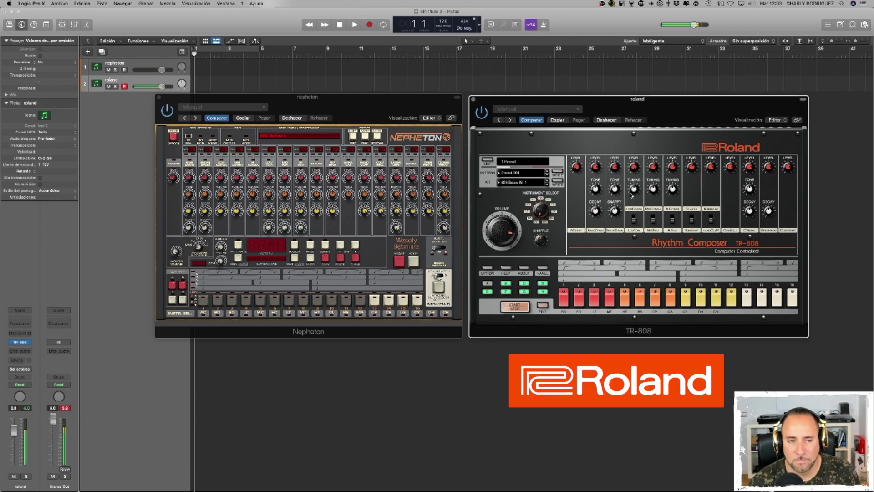
{"action": "key", "text": "Up"}
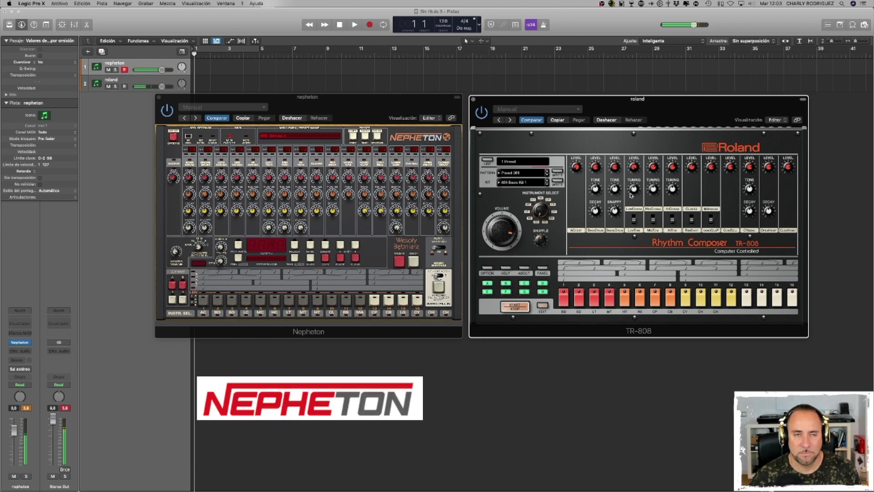
{"action": "key", "text": "Down"}
{"action": "key", "text": "Up"}
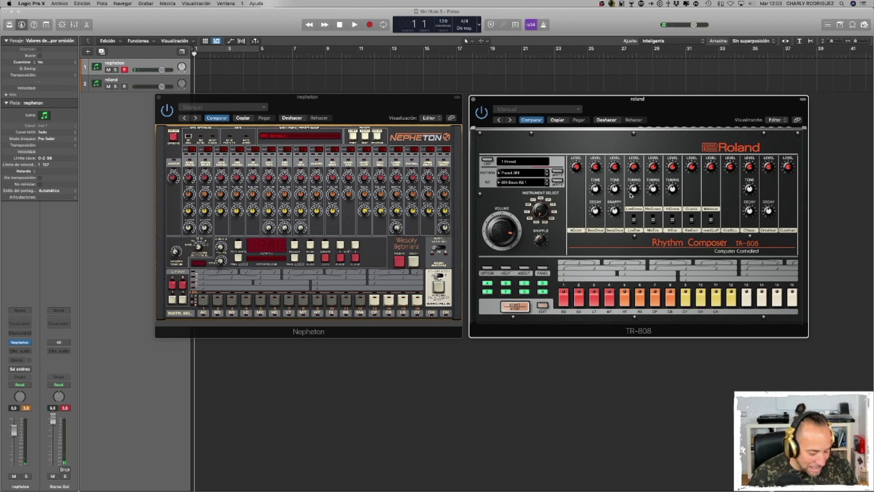
{"action": "key", "text": "Down"}
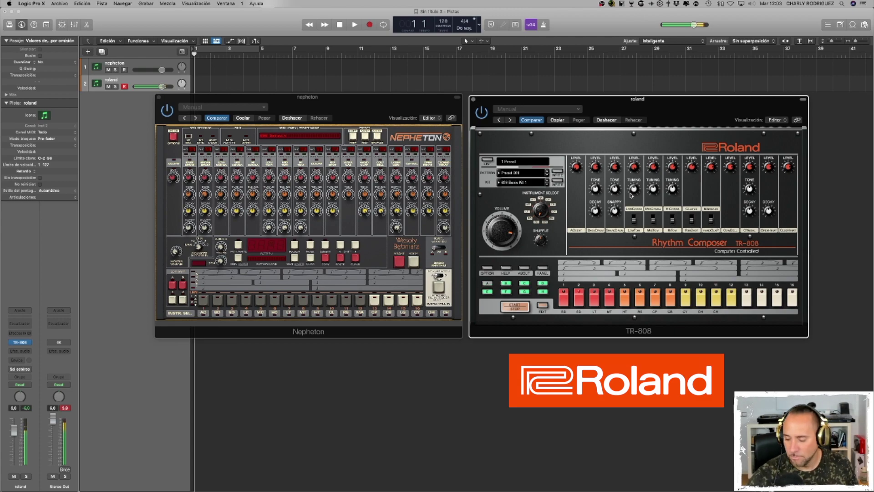
{"action": "key", "text": "Up"}
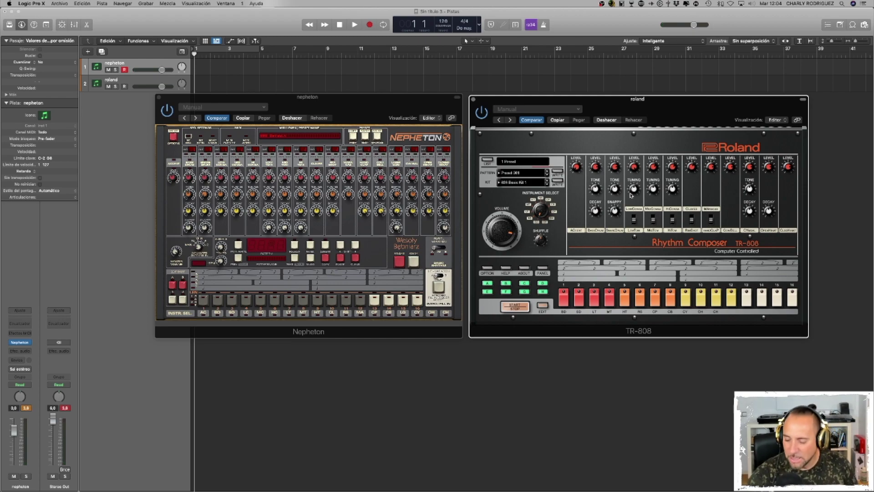
{"action": "key", "text": "Down"}
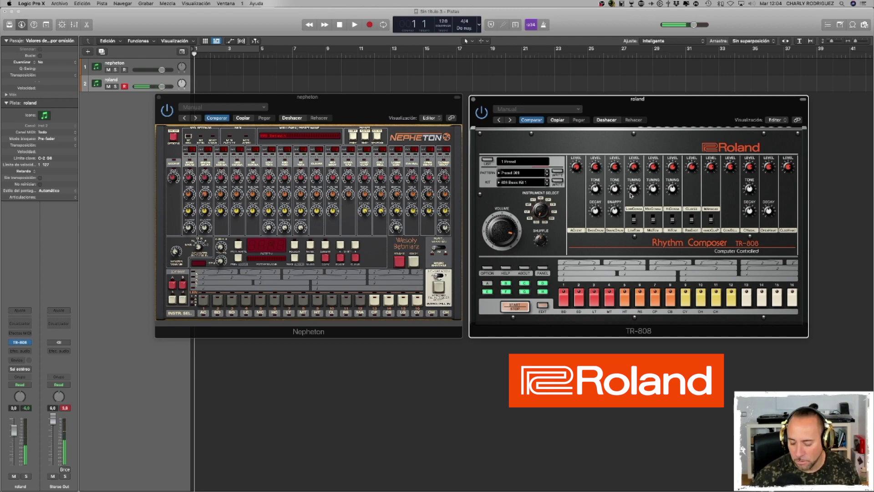
{"action": "key", "text": "Up"}
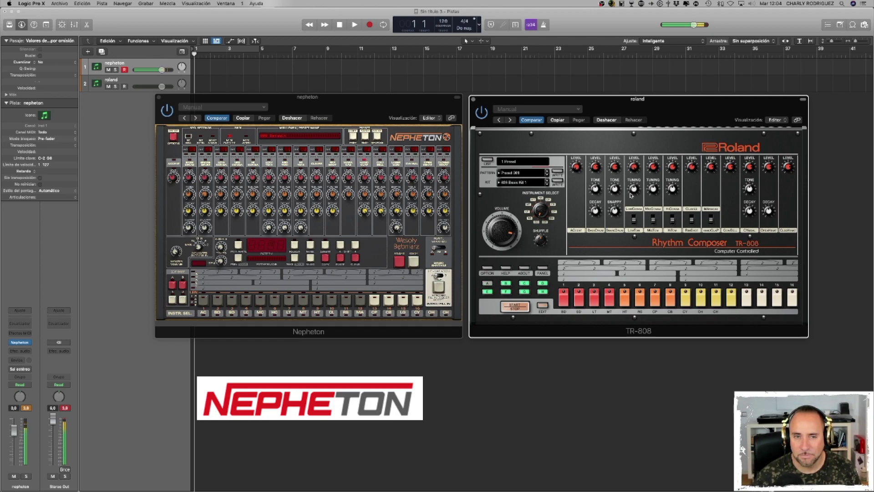
{"action": "key", "text": "Down"}
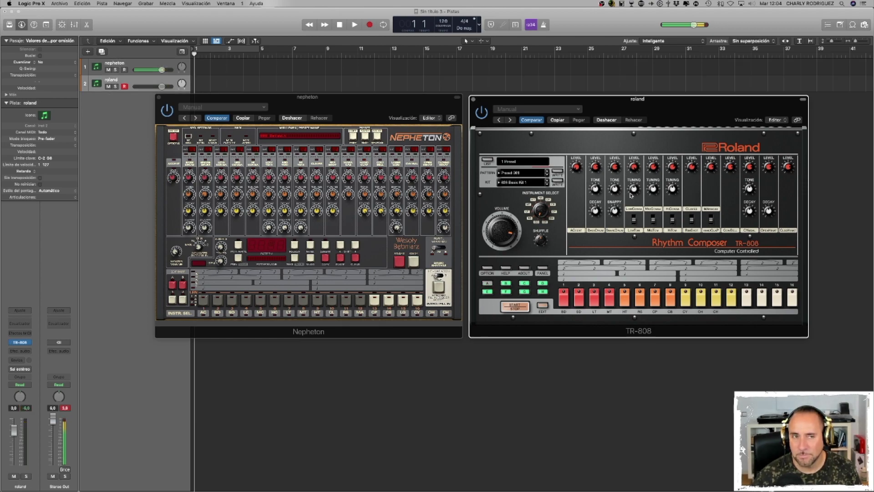
{"action": "key", "text": "Up"}
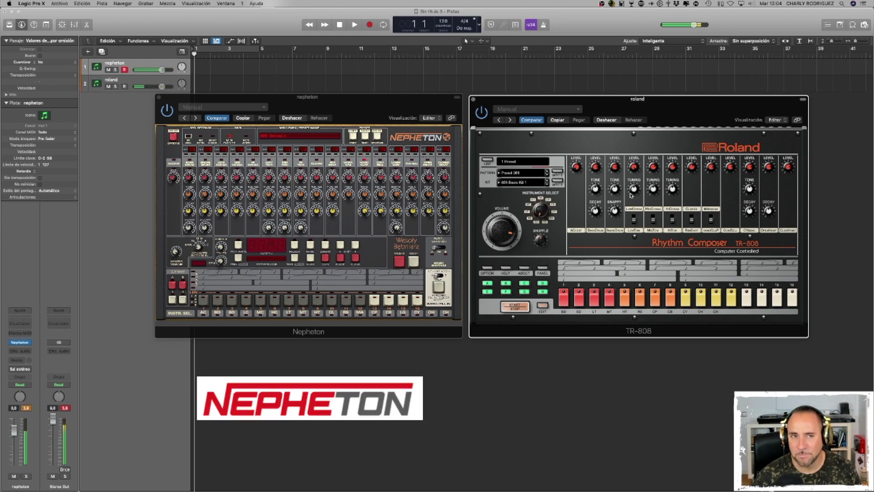
{"action": "key", "text": "Down"}
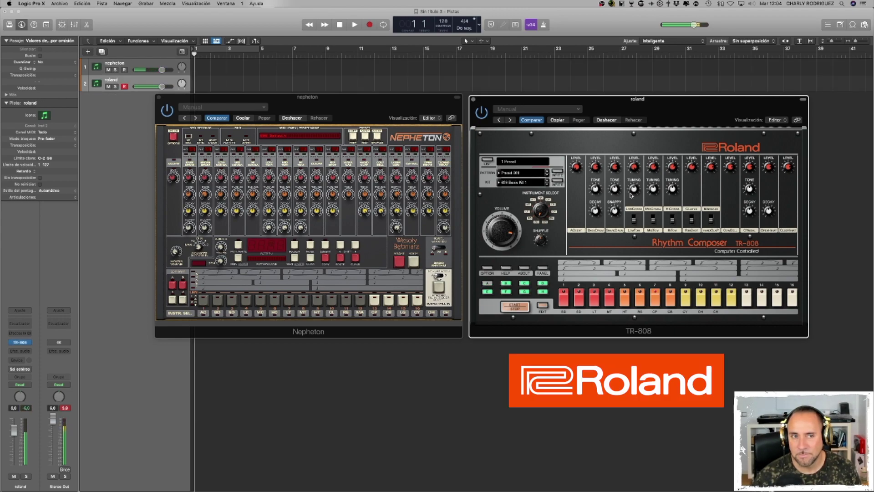
{"action": "key", "text": "Up"}
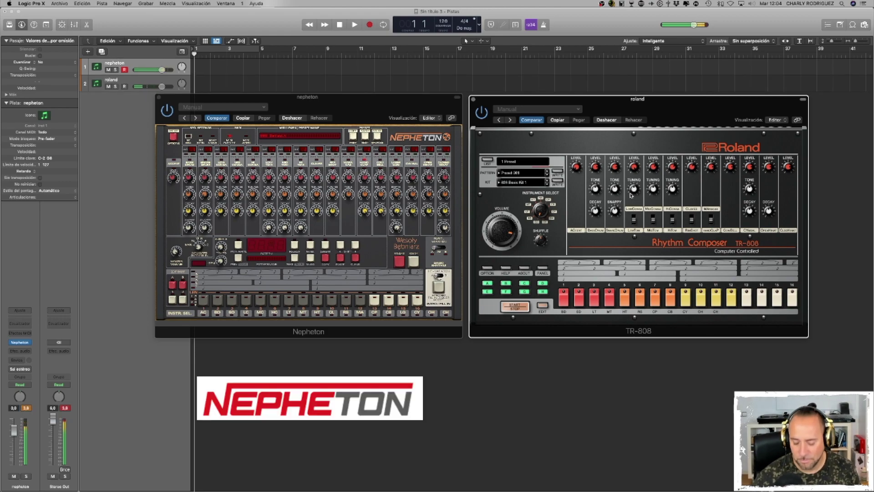
Alternate the selection between the roland and nepheton tracks to compare their drum sounds, ending on roland.
{"action": "key", "text": "Down"}
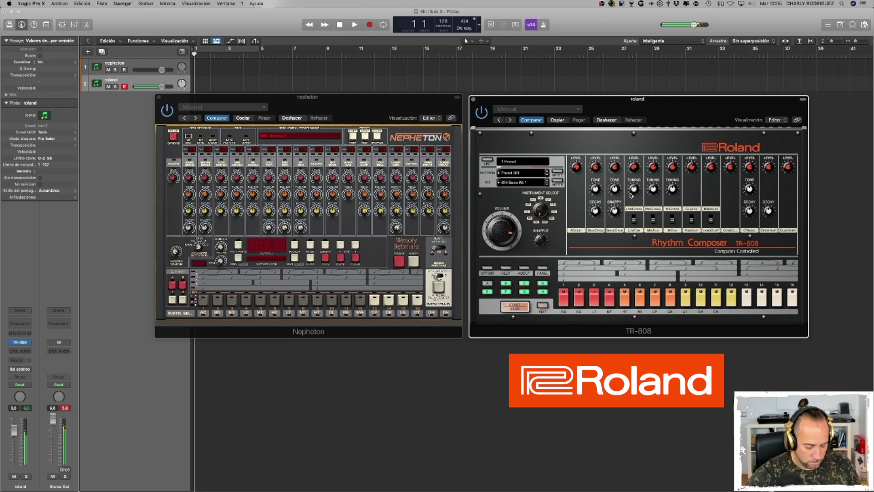
{"action": "key", "text": "Up"}
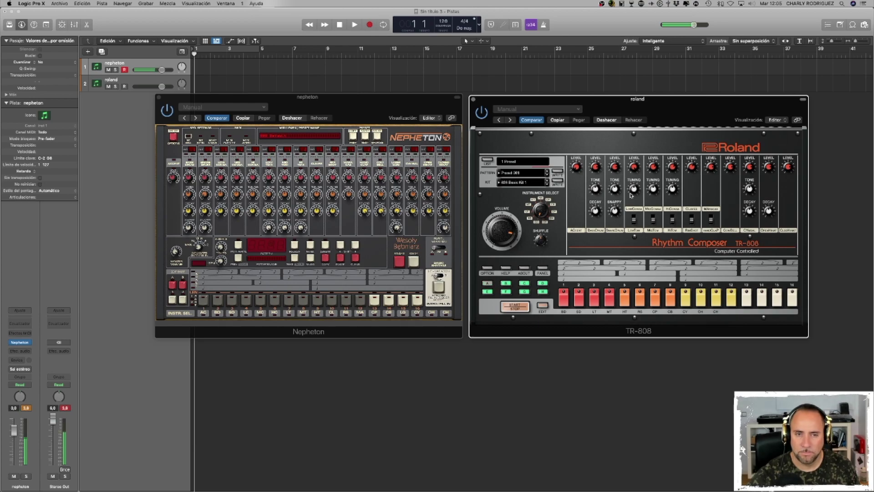
{"action": "key", "text": "Down"}
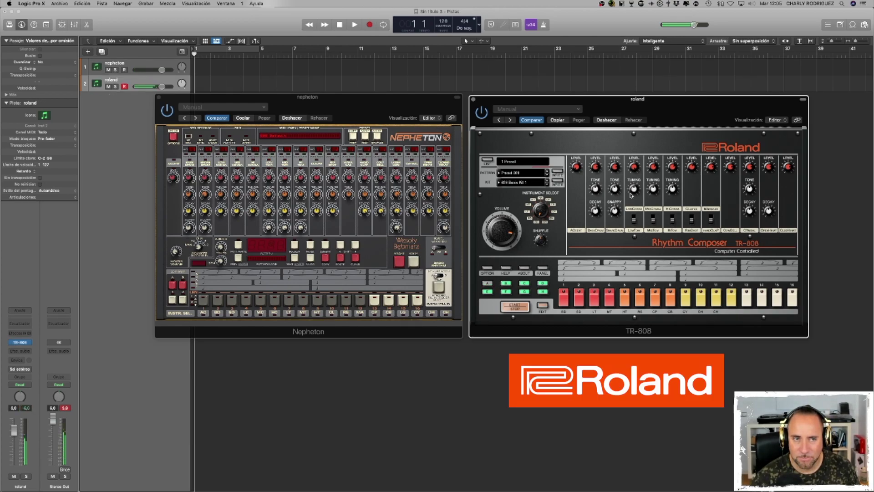
{"action": "key", "text": "Up"}
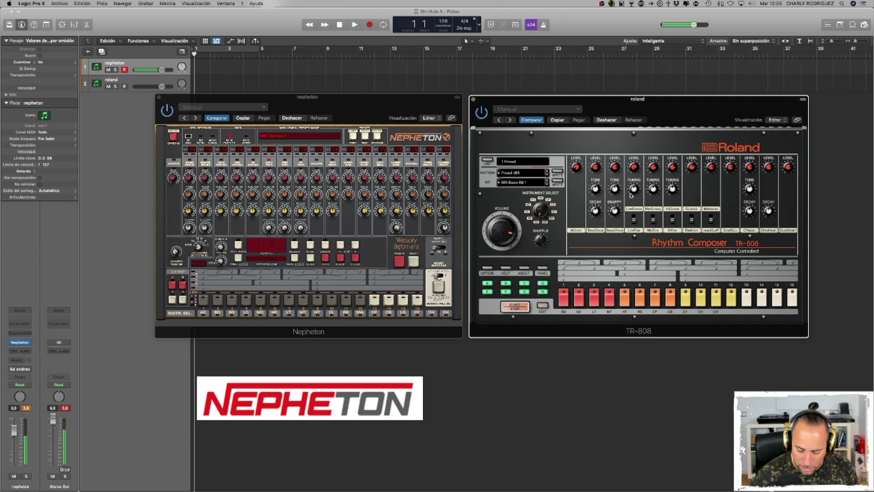
{"action": "key", "text": "Down"}
{"action": "key", "text": "Up"}
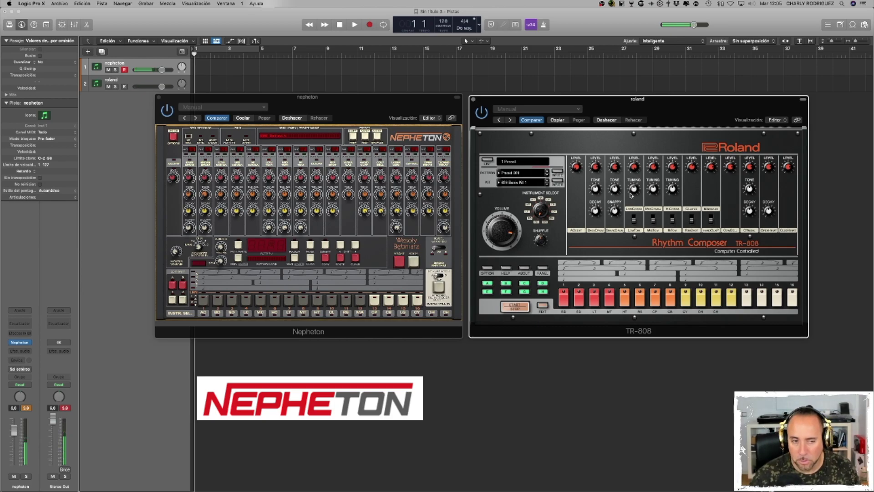
{"action": "key", "text": "Down"}
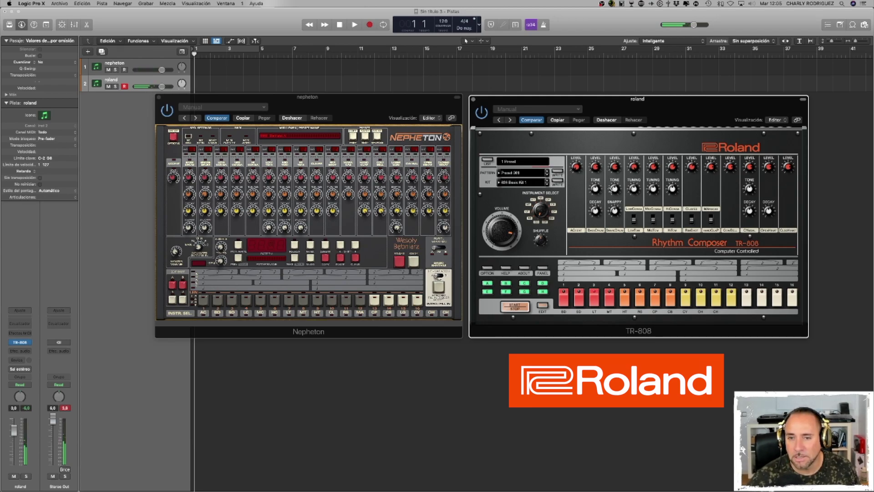
Raise the TR-808 bass drum level, and switch to nepheton and back to roland to compare the result.
{"action": "left_click_drag", "start_coordinate": [594, 166], "coordinate": [587, 104]}
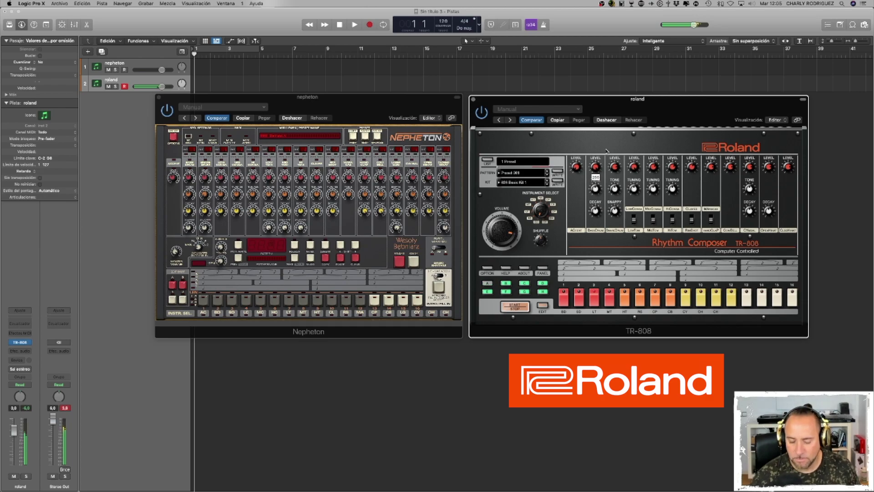
{"action": "left_click", "coordinate": [144, 67]}
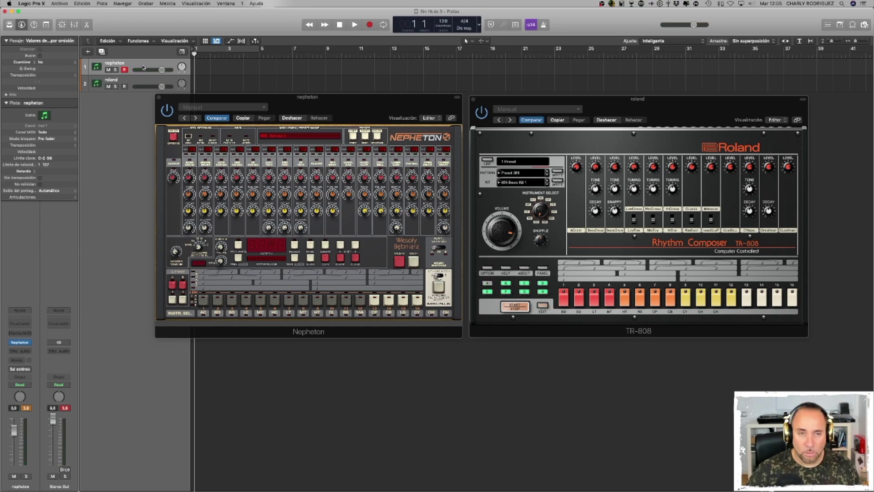
{"action": "key", "text": "Down"}
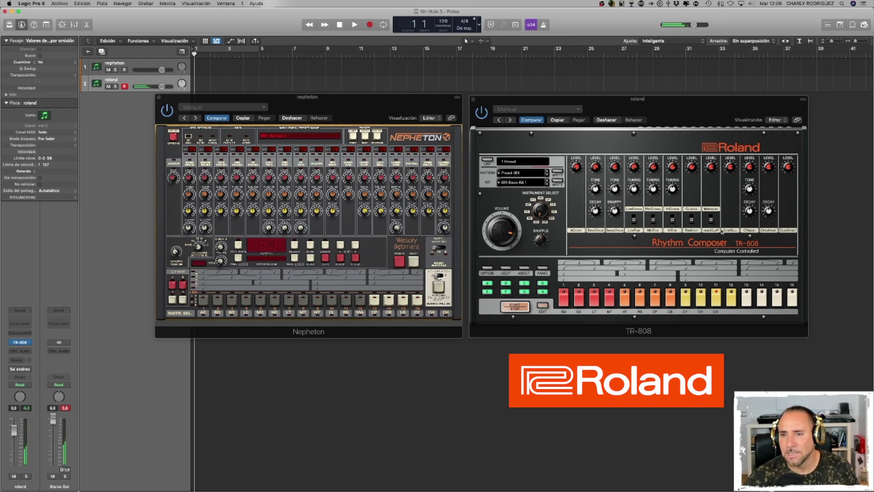
Focus the TR-808 plug-in window and switch repeatedly between the roland and nepheton tracks to compare more sounds, ending on nepheton.
{"action": "left_click", "coordinate": [711, 168]}
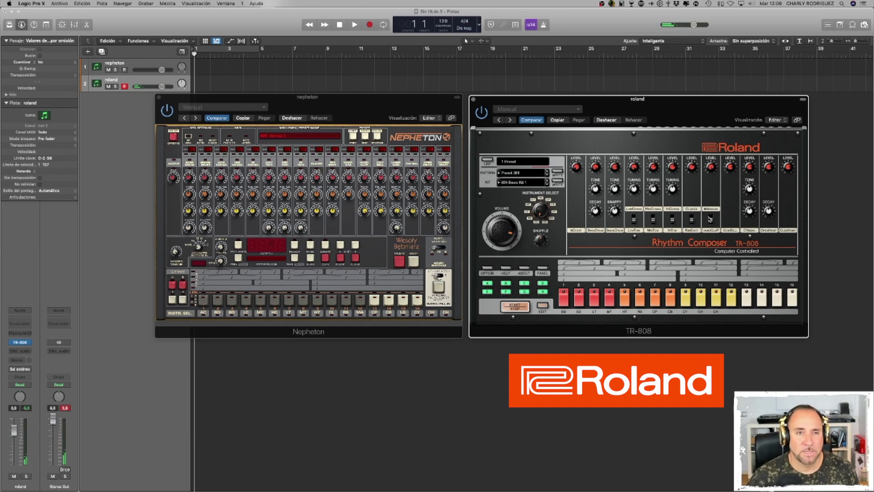
{"action": "left_click", "coordinate": [325, 99]}
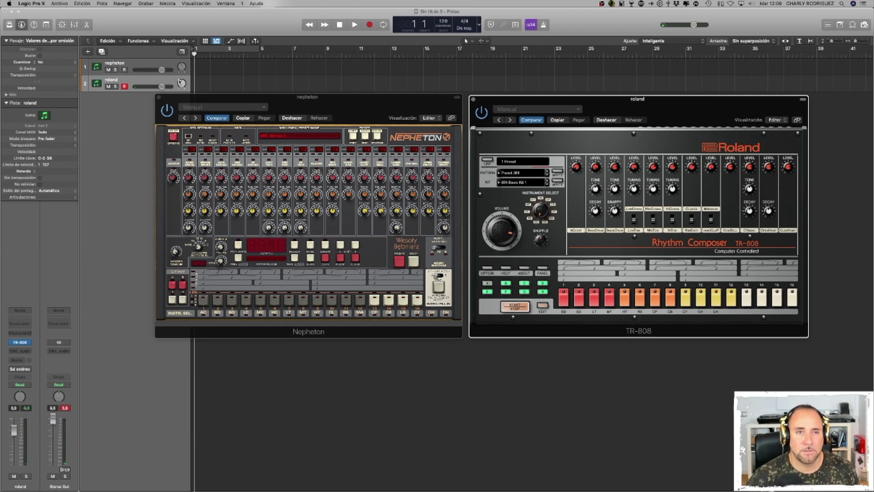
{"action": "left_click", "coordinate": [140, 83]}
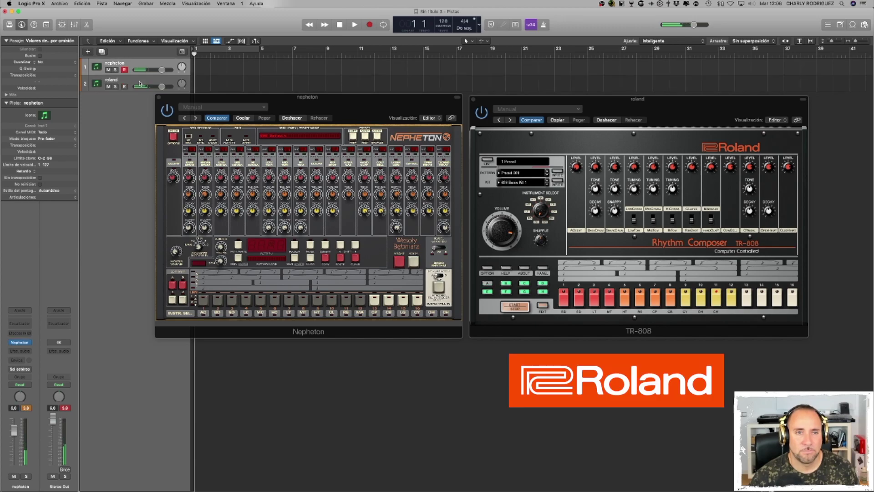
{"action": "key", "text": "Up"}
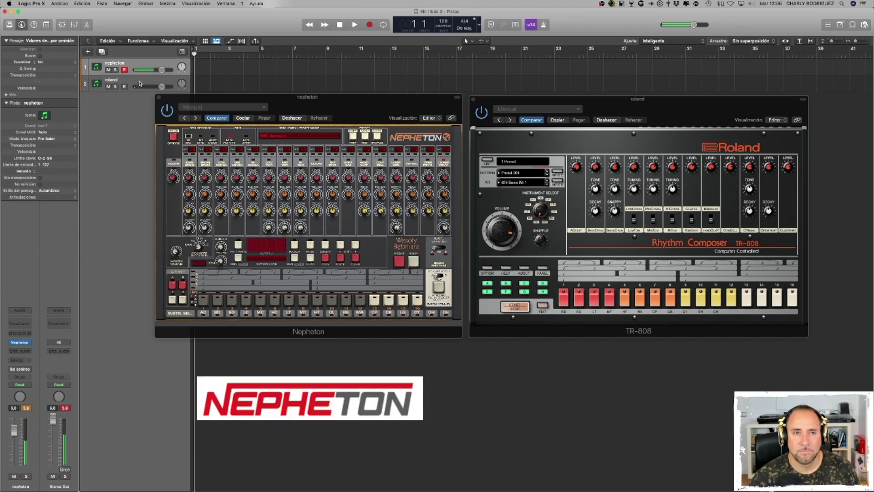
{"action": "key", "text": "Down"}
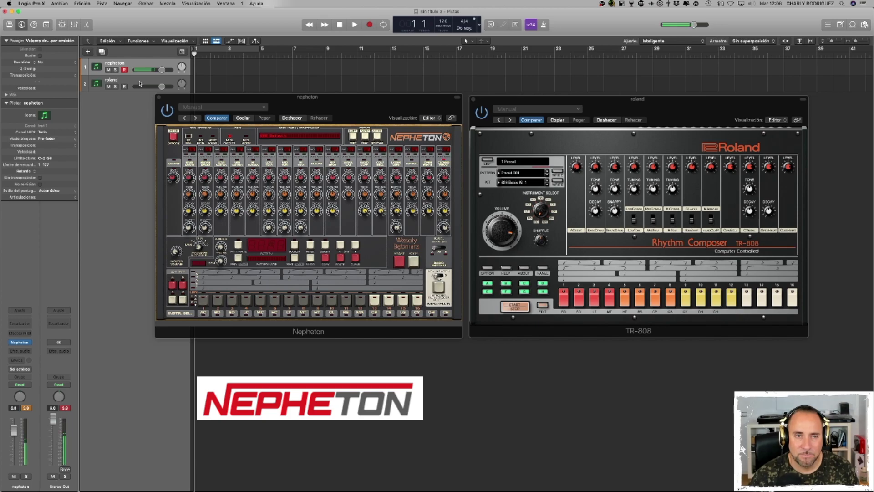
{"action": "key", "text": "Up"}
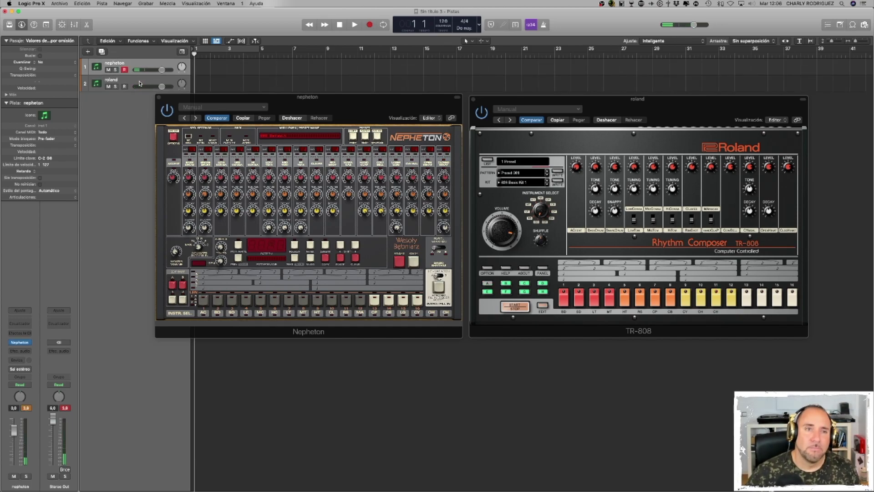
{"action": "key", "text": "Down"}
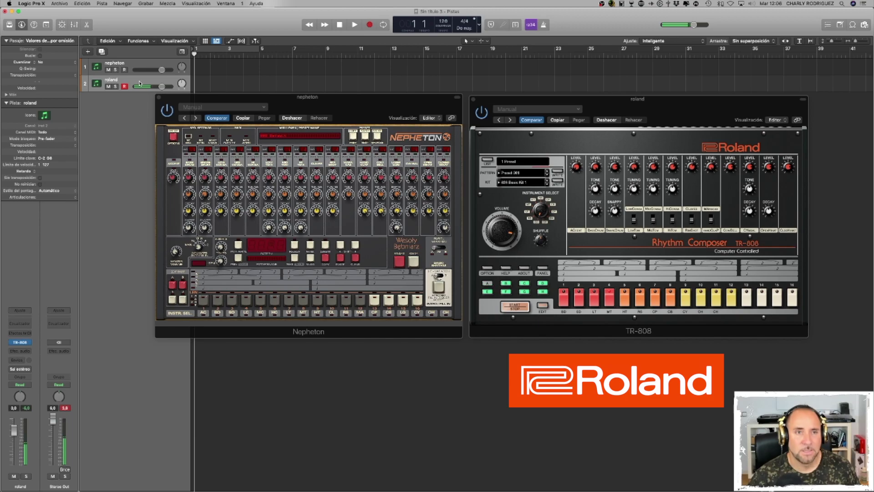
{"action": "key", "text": "Up"}
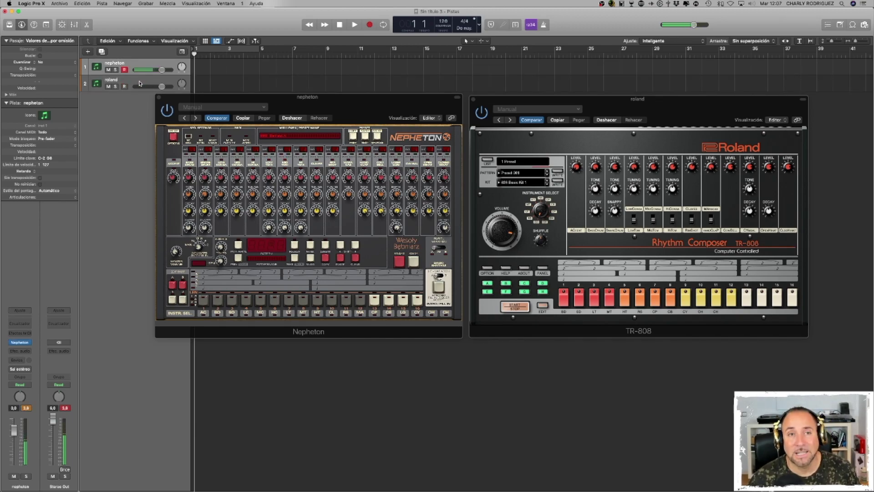
Alternate rapidly between the roland and nepheton tracks to compare the same sound directly, starting on roland and ending on nepheton.
{"action": "left_click", "coordinate": [139, 83]}
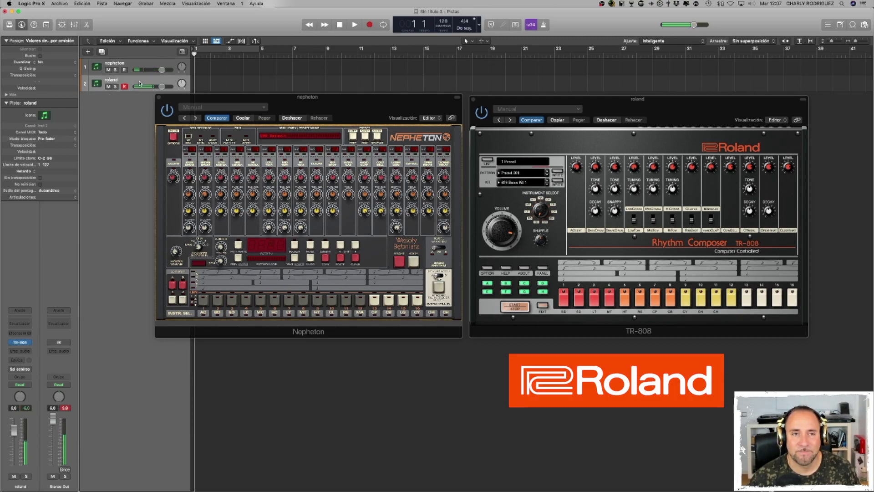
{"action": "key", "text": "Up"}
{"action": "key", "text": "Down"}
{"action": "key", "text": "Up"}
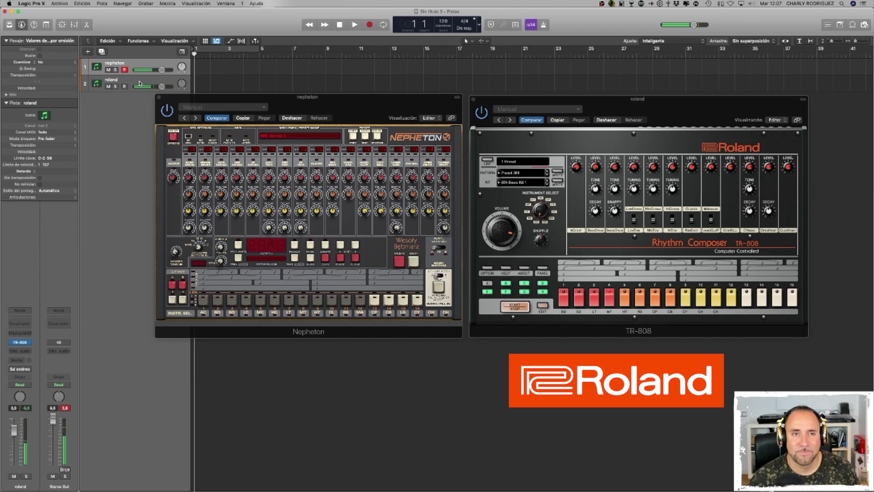
{"action": "key", "text": "Down"}
{"action": "key", "text": "Up"}
{"action": "key", "text": "Down"}
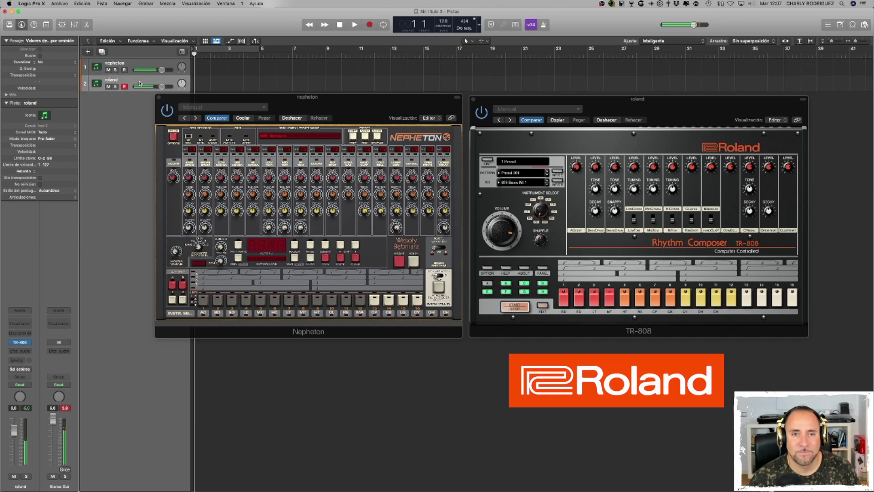
{"action": "key", "text": "Up"}
{"action": "key", "text": "Down"}
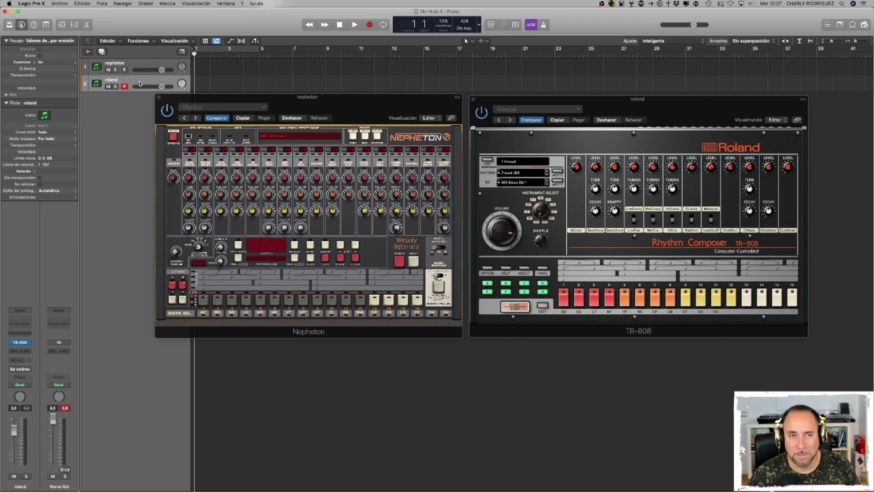
{"action": "key", "text": "Up"}
Raise the TR-808 master volume and alternate between the roland and nepheton tracks to compare loudness, ending on nepheton.
{"action": "left_click", "coordinate": [509, 158]}
{"action": "key", "text": "Down"}
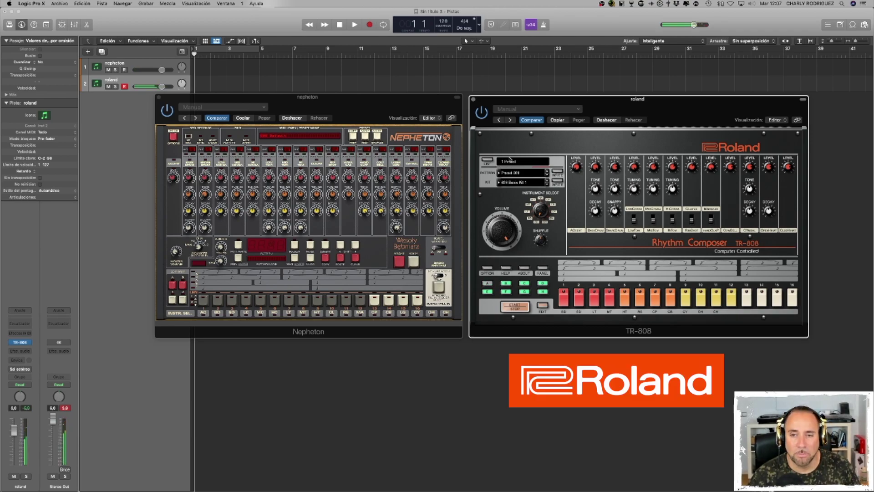
{"action": "key", "text": "Up"}
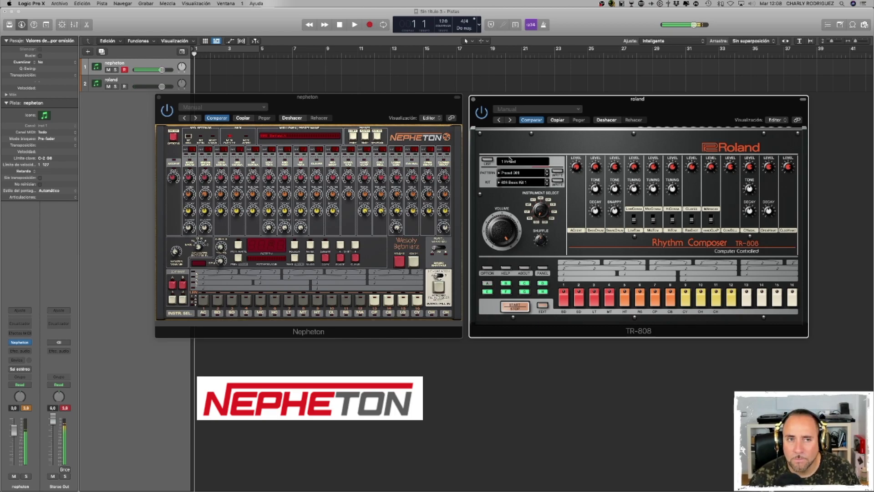
{"action": "key", "text": "Down"}
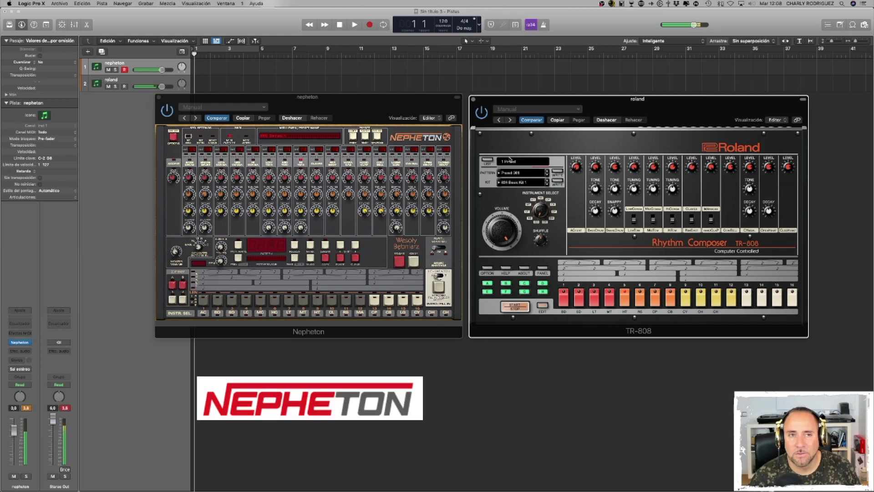
{"action": "key", "text": "Up"}
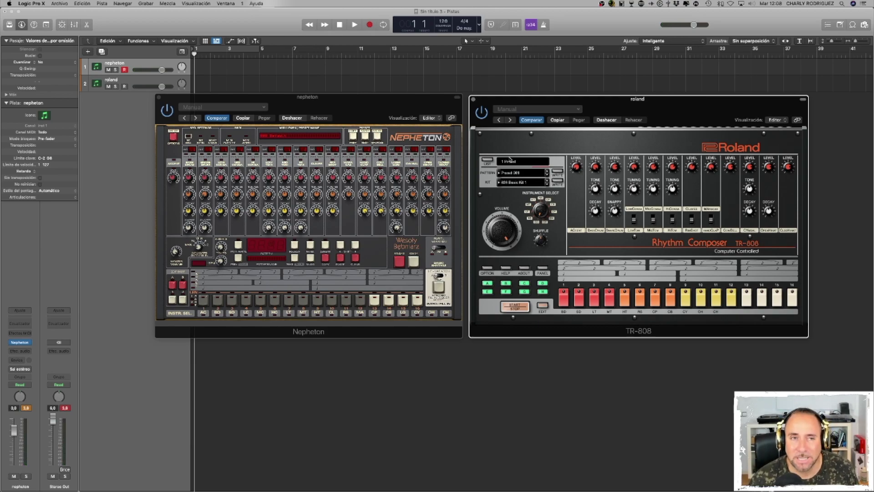
{"action": "key", "text": "Down"}
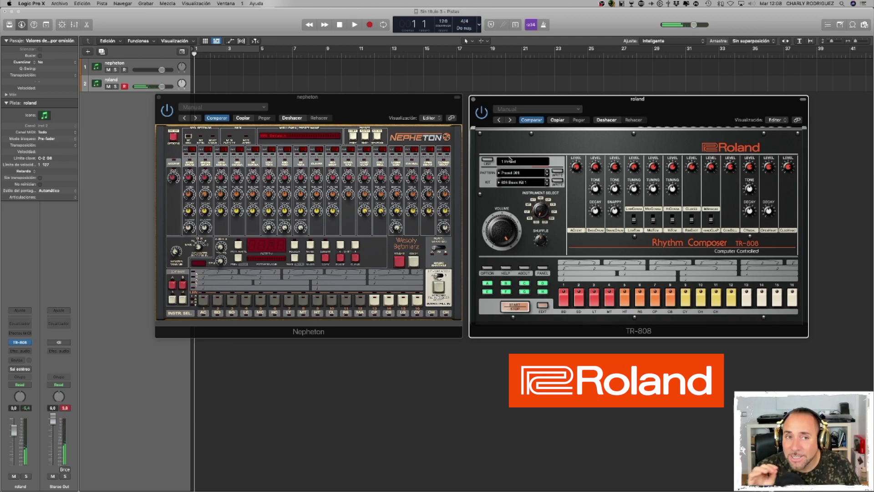
{"action": "key", "text": "Up"}
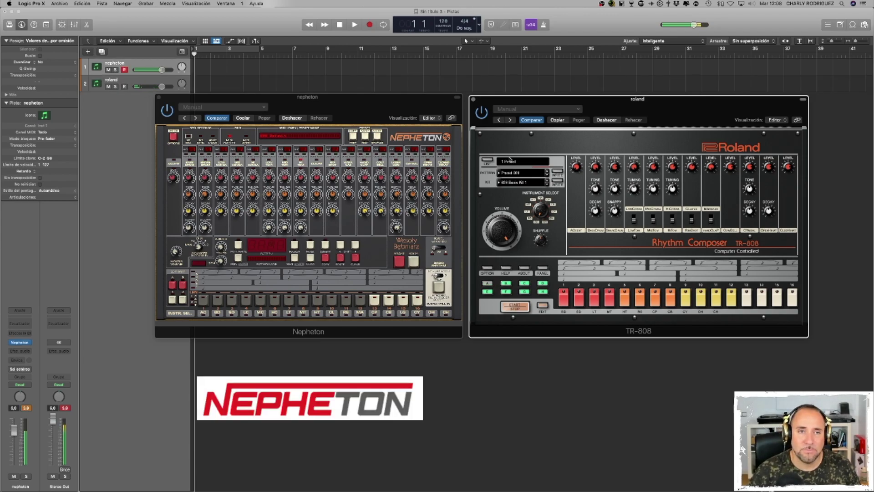
Continue comparing further drum sounds by switching between the roland and nepheton tracks, finishing on nepheton.
{"action": "key", "text": "Down"}
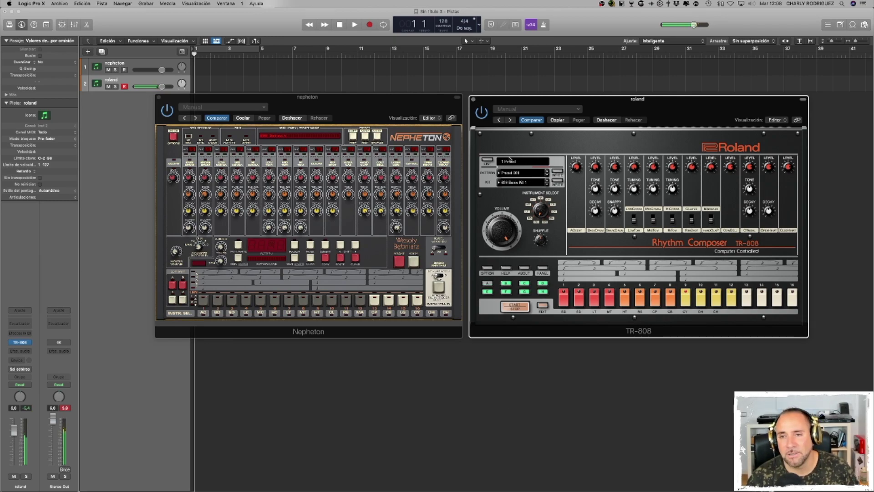
{"action": "key", "text": "Up"}
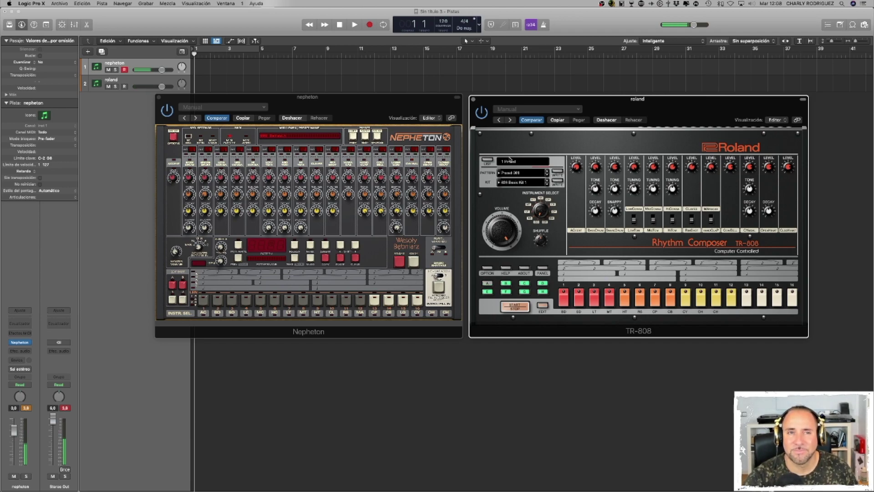
{"action": "key", "text": "Down"}
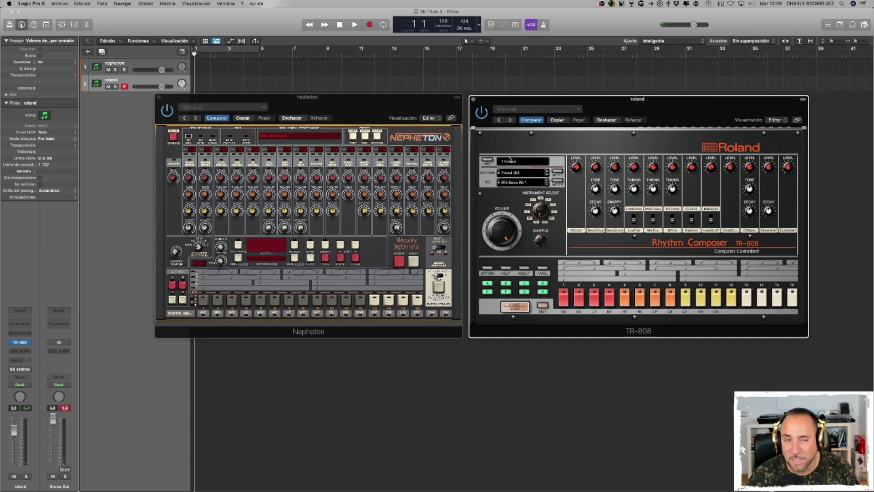
{"action": "key", "text": "Up"}
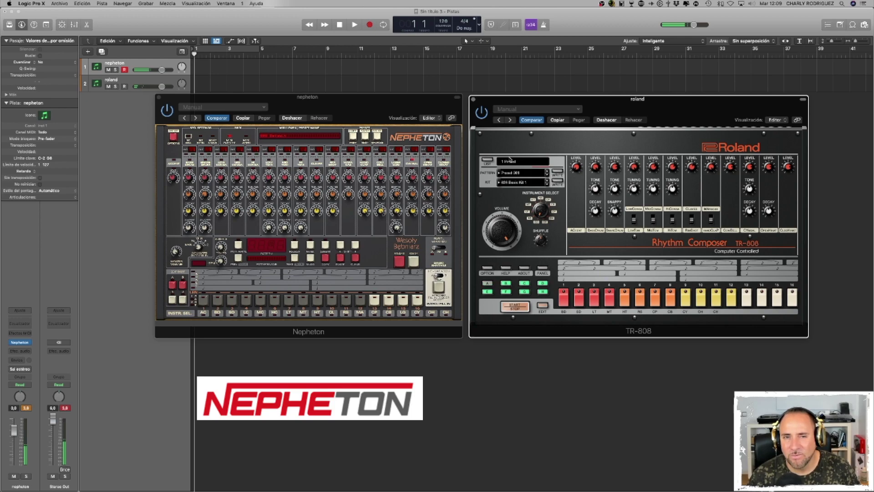
{"action": "key", "text": "Down"}
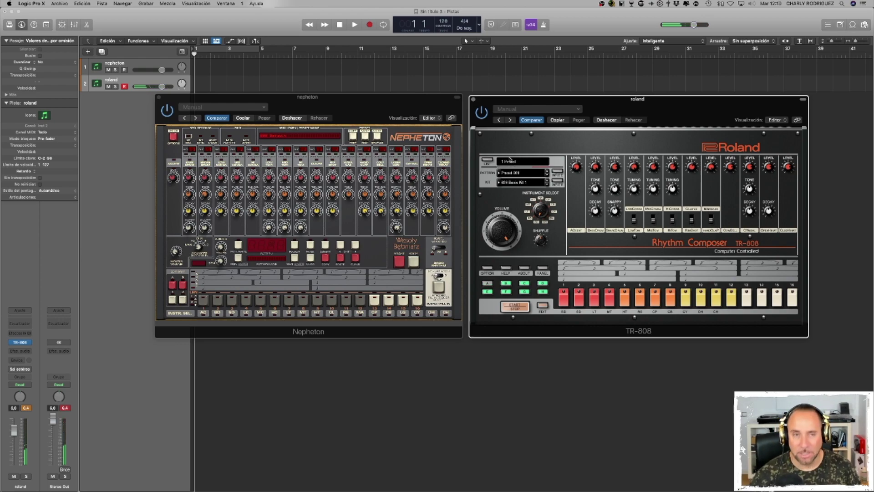
{"action": "key", "text": "Up"}
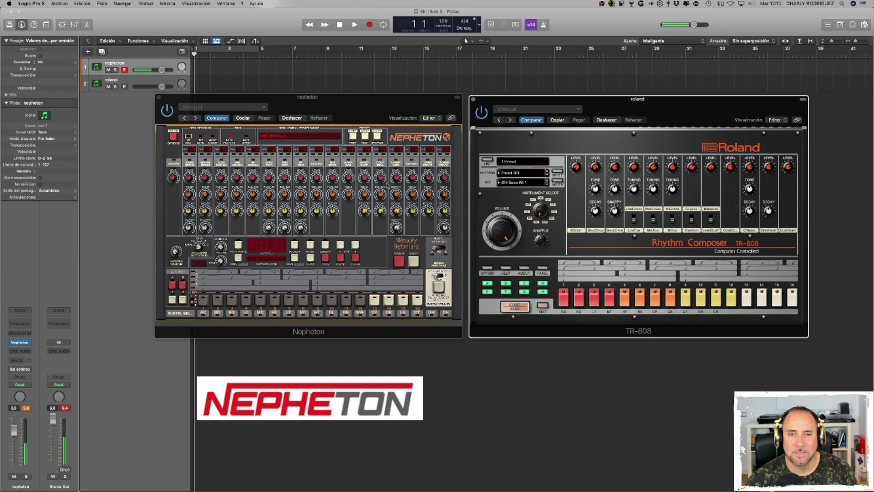
Raise the level of the drum channel being played in Nepheton and select the roland track to compare it.
{"action": "left_click", "coordinate": [381, 180]}
{"action": "left_click_drag", "start_coordinate": [379, 164], "coordinate": [379, 151]}
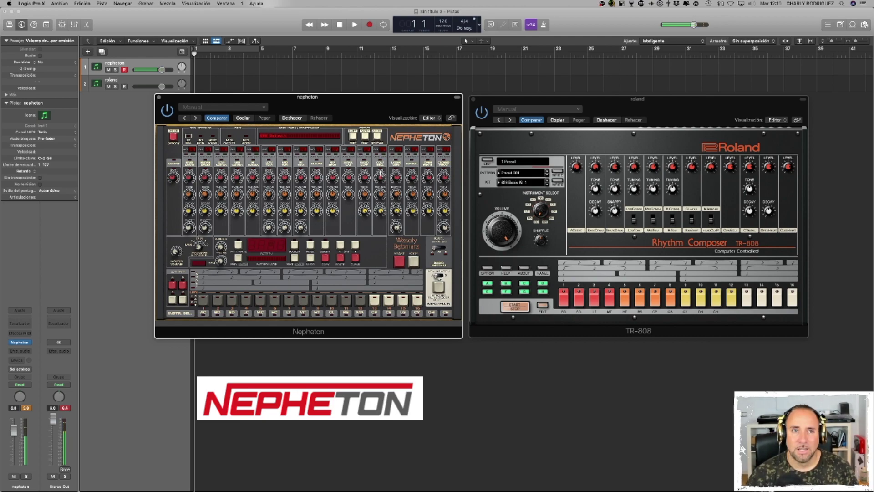
{"action": "key", "text": "Down"}
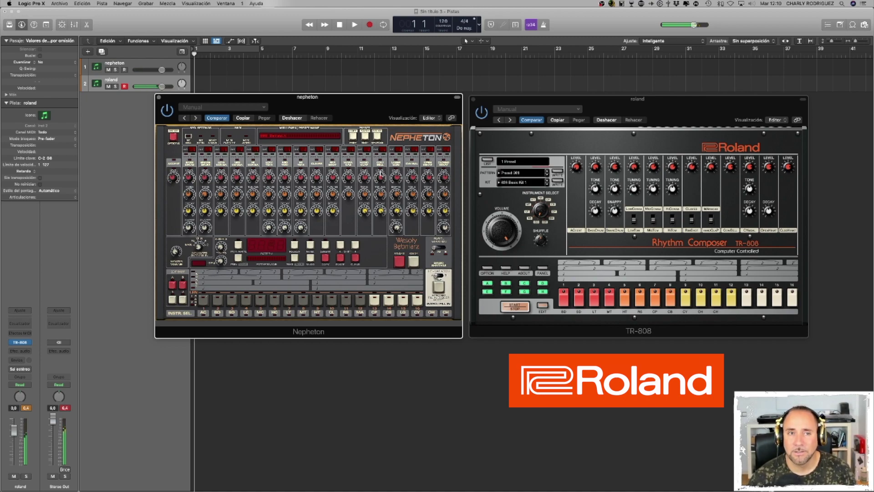
Alternate between the nepheton and roland tracks to compare another drum sound, finishing on roland.
{"action": "key", "text": "Up"}
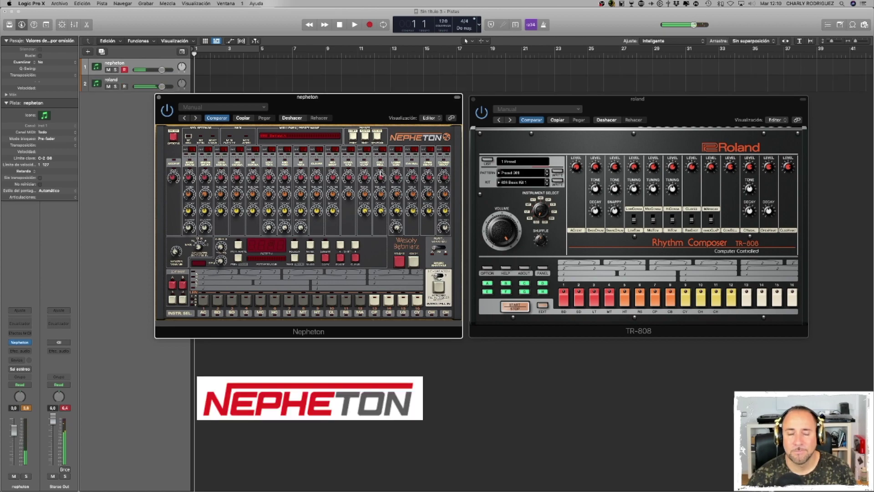
{"action": "key", "text": "Down"}
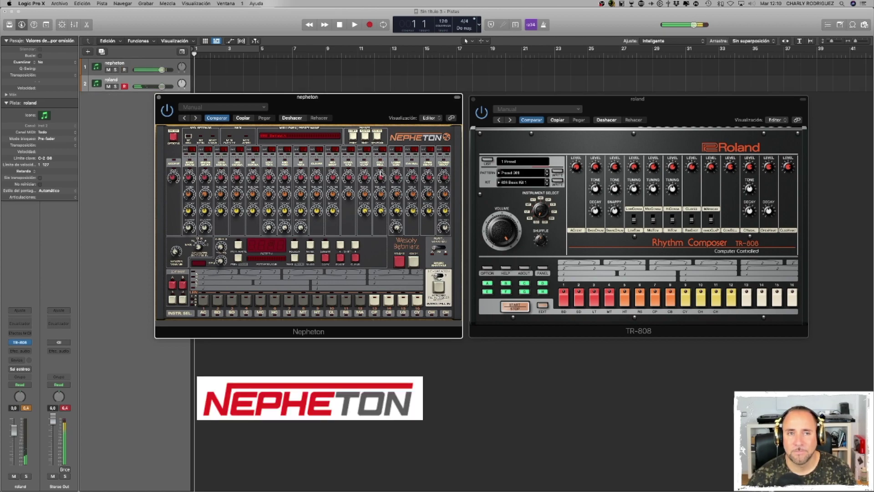
{"action": "key", "text": "Up"}
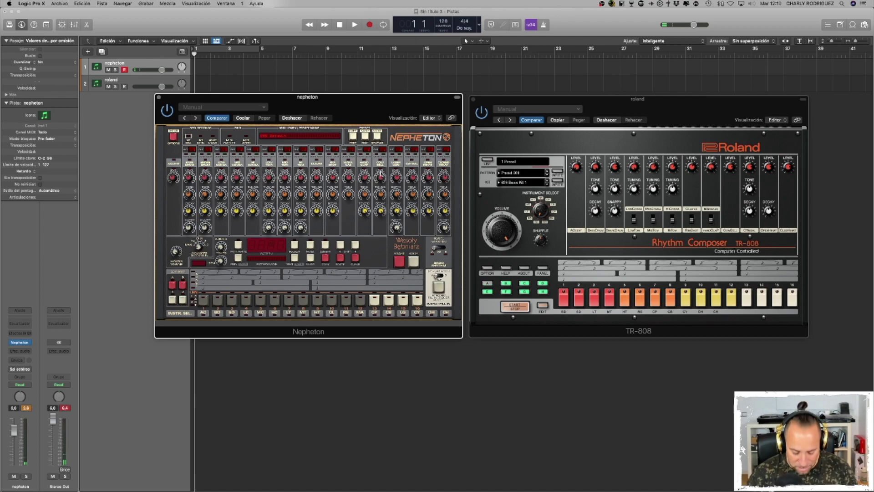
{"action": "key", "text": "Down"}
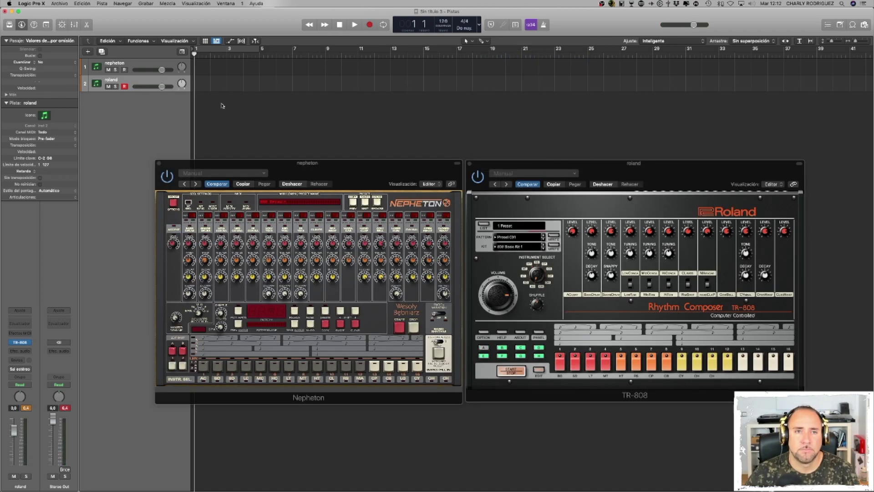
Create a MIDI region at the start of the roland track and draw four C1 notes, one on each beat of bar 1.
{"action": "double_click", "coordinate": [200, 83]}
{"action": "double_click", "coordinate": [201, 83]}
{"action": "left_click", "coordinate": [285, 425]}
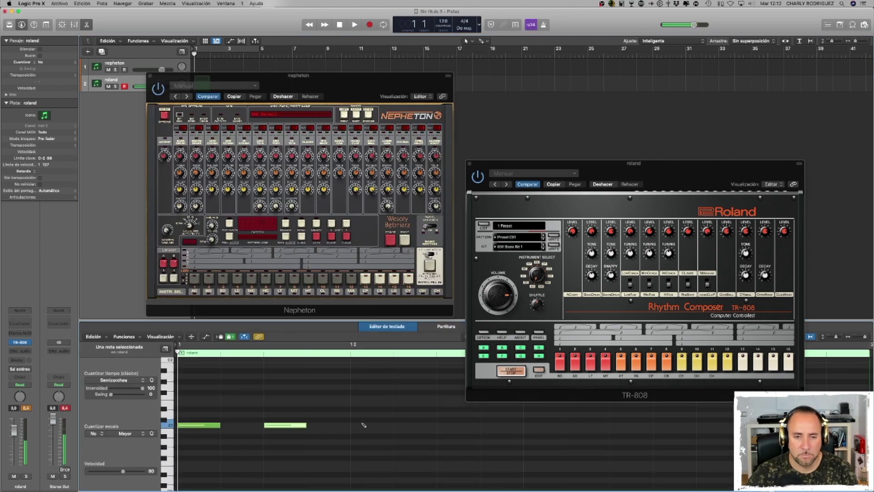
{"action": "left_click", "coordinate": [363, 425]}
{"action": "left_click", "coordinate": [223, 425]}
{"action": "left_click", "coordinate": [264, 425]}
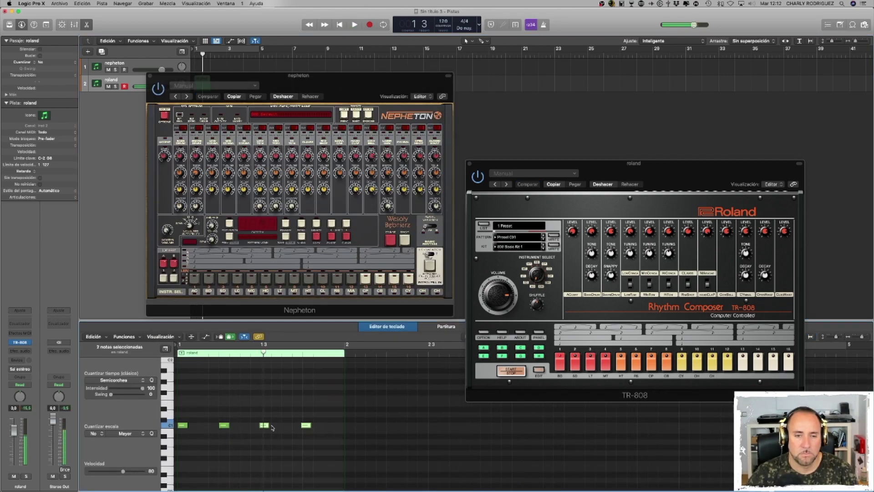
{"action": "left_click_drag", "start_coordinate": [272, 427], "coordinate": [274, 427]}
Set the cycle range around the roland region, extend the region's pattern to two bars, and start playback.
{"action": "key", "text": "super+u"}
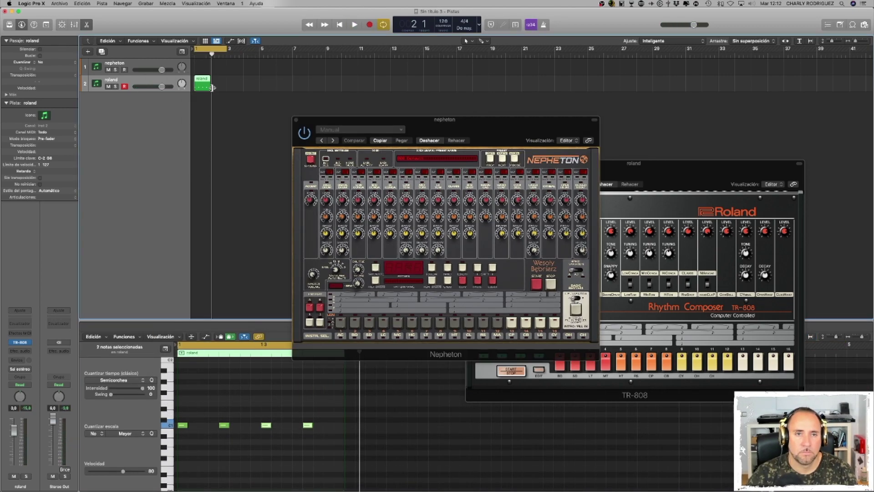
{"action": "left_click_drag", "start_coordinate": [212, 87], "coordinate": [227, 87]}
{"action": "key", "text": "space"}
Add a row of backbeat notes just above the C1 notes, with extra notes near the end of bar 2.
{"action": "left_click", "coordinate": [287, 408]}
{"action": "left_click", "coordinate": [350, 408]}
{"action": "left_click", "coordinate": [214, 409]}
{"action": "mouse_move", "coordinate": [214, 408]}
{"action": "left_mouse_down"}
{"action": "mouse_move", "coordinate": [240, 409]}
{"action": "mouse_move", "coordinate": [224, 409]}
{"action": "left_mouse_up"}
{"action": "left_click_drag", "start_coordinate": [287, 408], "coordinate": [455, 409]}
{"action": "left_click", "coordinate": [392, 408]}
{"action": "left_click", "coordinate": [475, 425]}
{"action": "left_click", "coordinate": [485, 408]}
Add one off-beat note early in each bar, on the row directly above the backbeat notes.
{"action": "scroll", "coordinate": [277, 390], "scroll_direction": "up", "scroll_amount": 2}
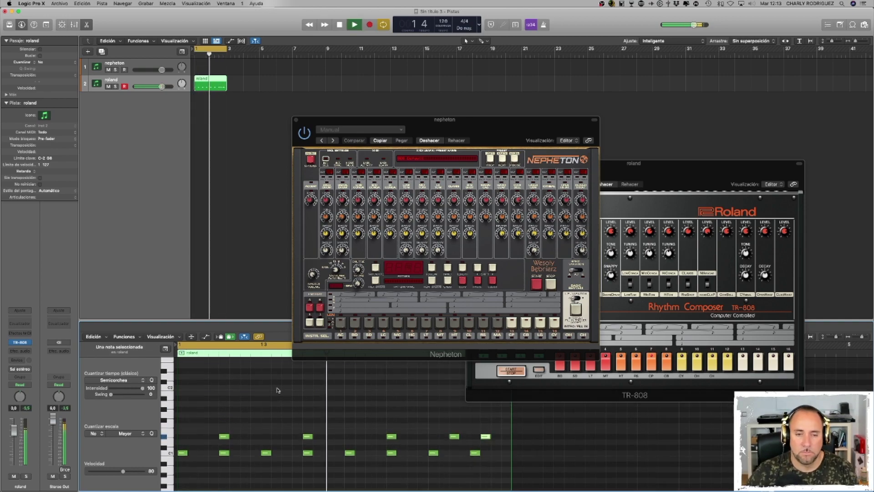
{"action": "scroll", "coordinate": [278, 390], "scroll_direction": "up", "scroll_amount": 1}
{"action": "left_click", "coordinate": [193, 437]}
{"action": "left_click", "coordinate": [360, 437]}
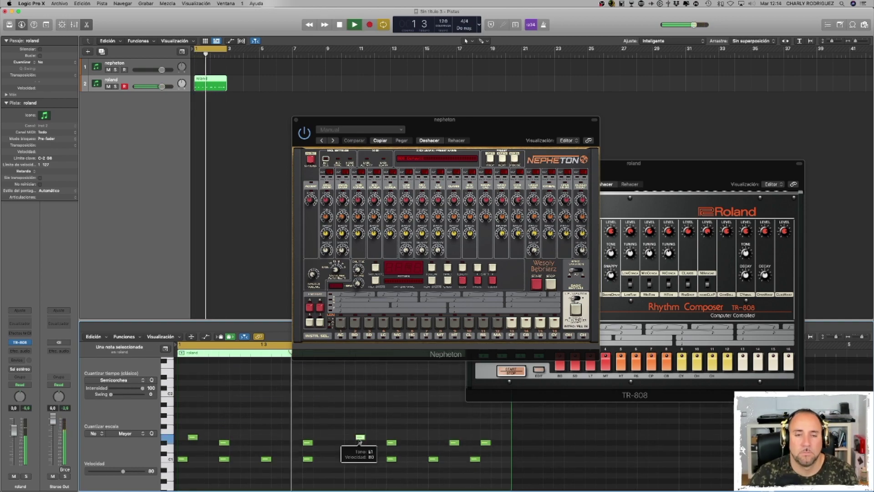
Fill a higher row with repeated eighth notes across both bars, replacing one in each bar with a longer note on a row above.
{"action": "left_click", "coordinate": [182, 426]}
{"action": "key", "text": "super+r"}
{"action": "left_click", "coordinate": [356, 412]}
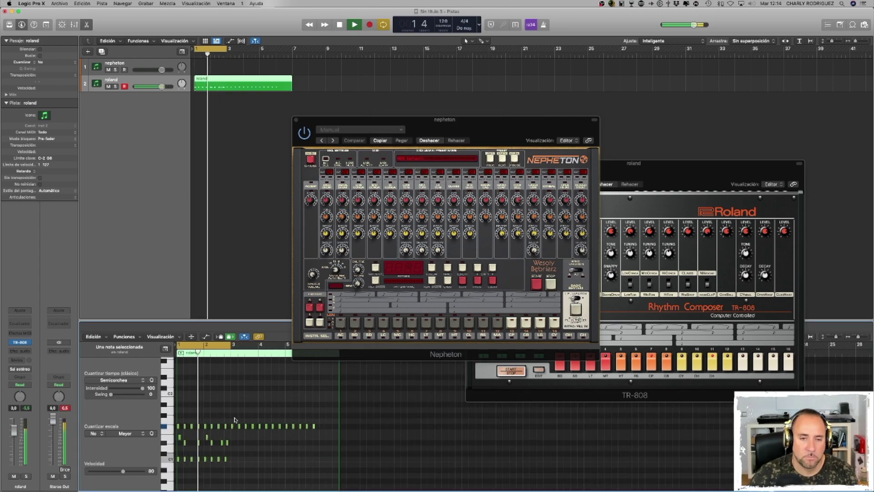
{"action": "key", "text": "super+Left"}
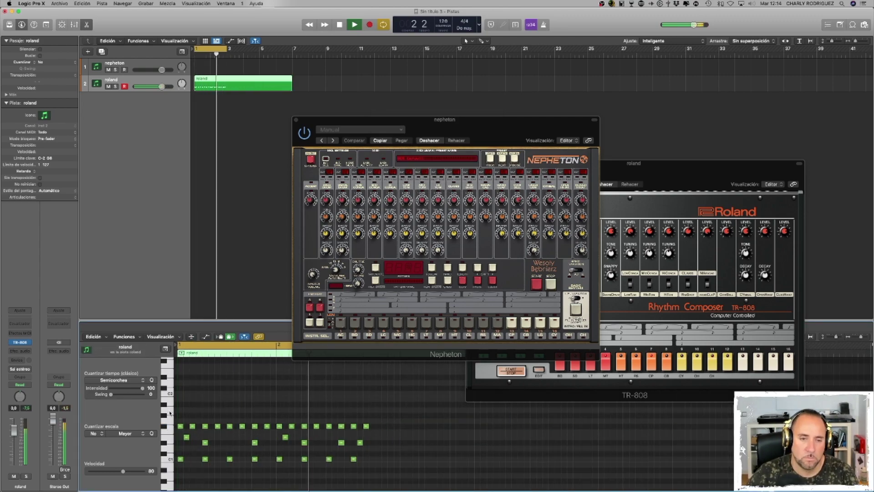
{"action": "left_click", "coordinate": [218, 403]}
{"action": "left_click_drag", "start_coordinate": [316, 425], "coordinate": [319, 403]}
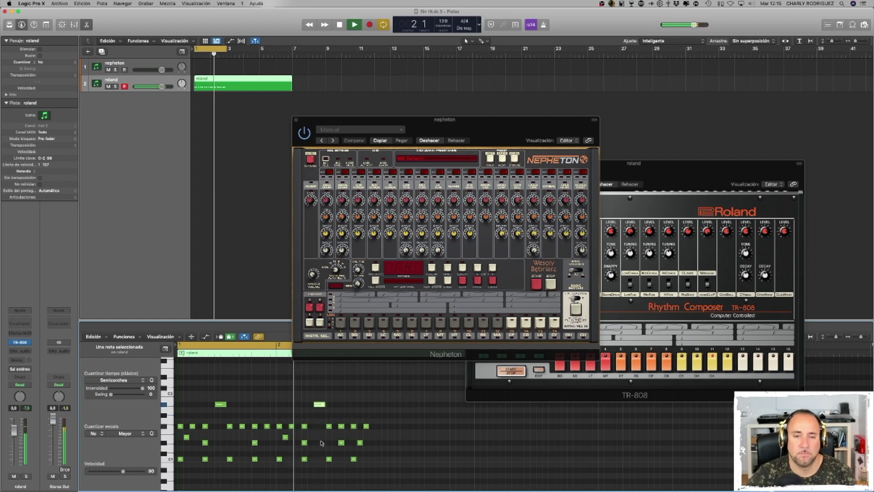
Record a high percussion part over the cycling roland pattern and add a note on its row at the start of bar 1.
{"action": "left_click", "coordinate": [370, 25]}
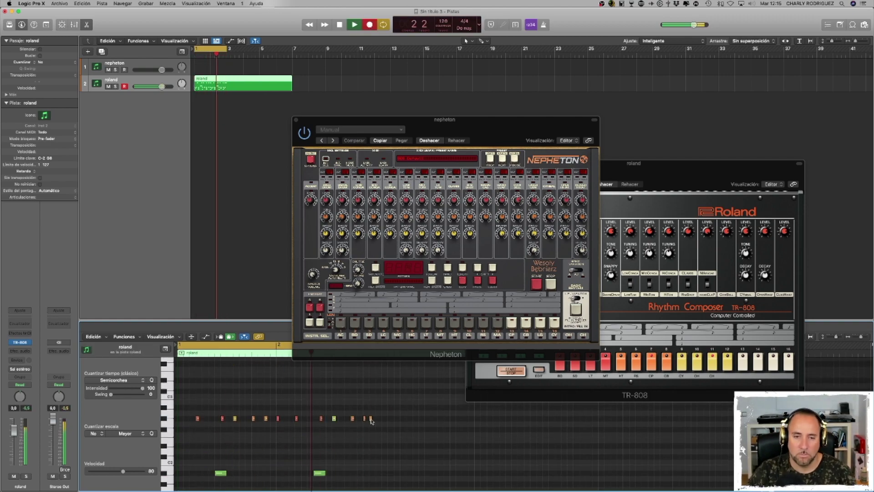
{"action": "left_click", "coordinate": [180, 418]}
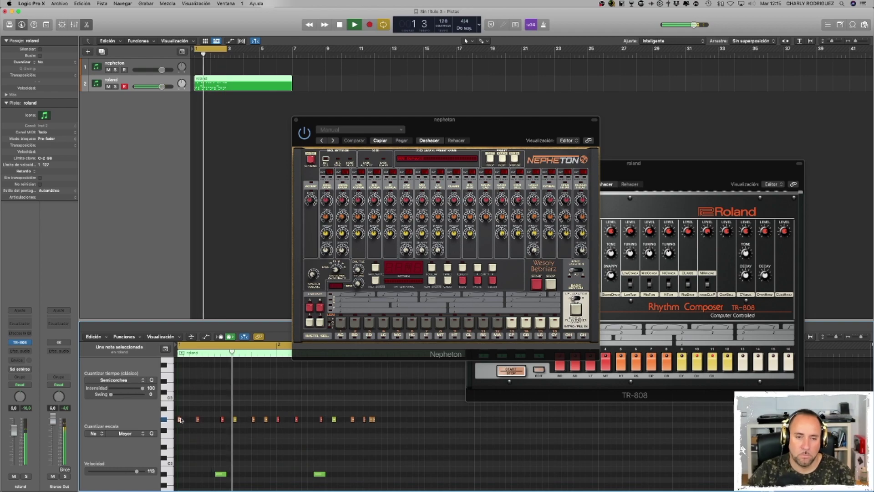
Compare the pattern by muting roland and swapping the mute to nepheton, stop playback, and select the roland track.
{"action": "left_click", "coordinate": [109, 87]}
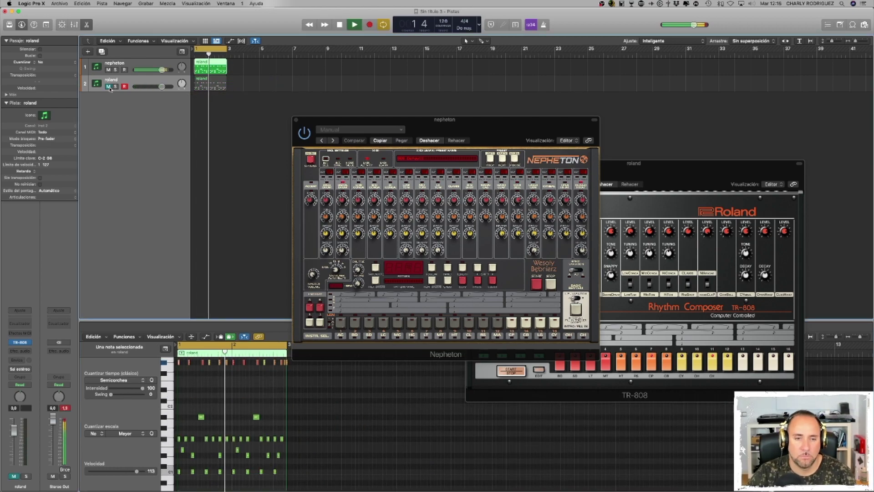
{"action": "left_click", "coordinate": [108, 87], "text": "alt"}
{"action": "key", "text": "space"}
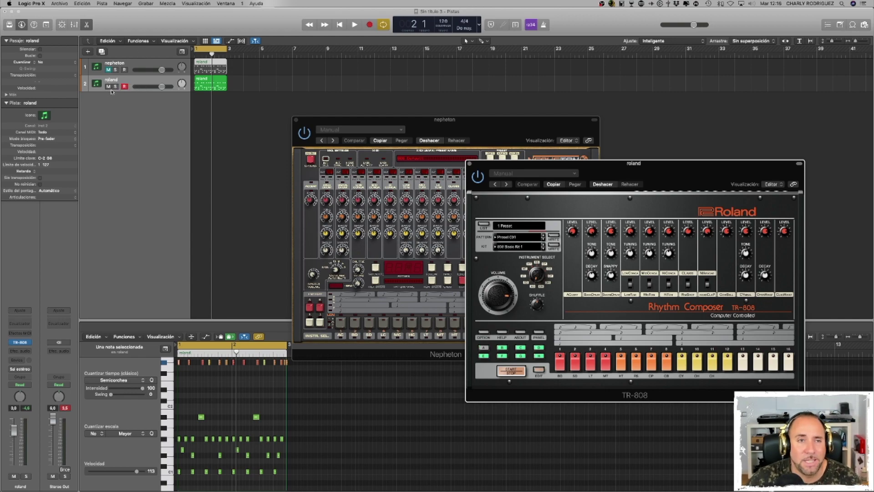
{"action": "left_click", "coordinate": [132, 82]}
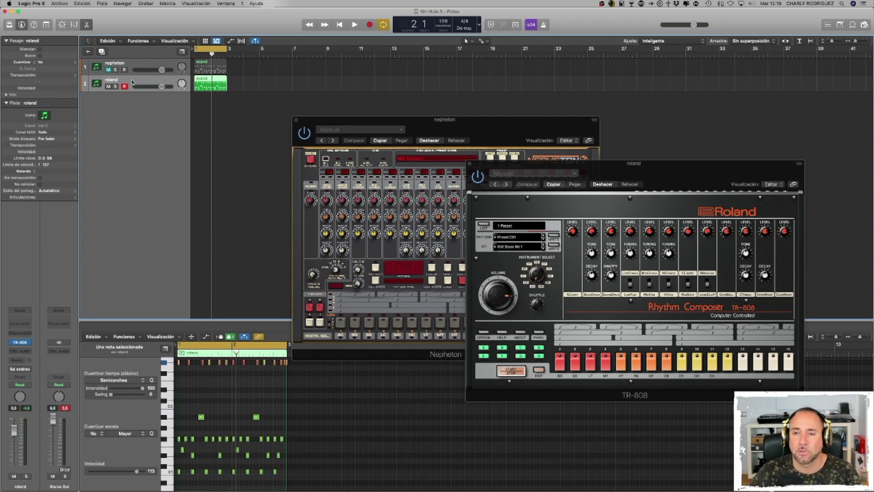
Play the two-bar pattern on roland, stop, swap the mute to roland, and play it on nepheton.
{"action": "key", "text": "space"}
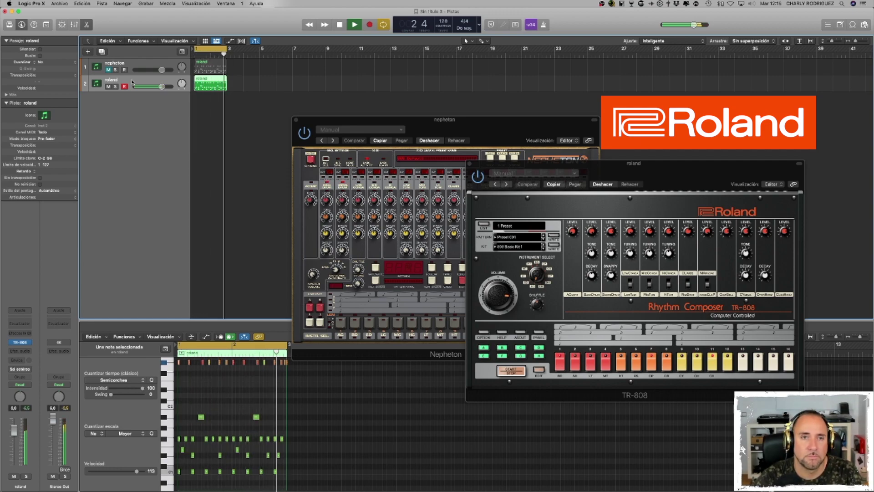
{"action": "key", "text": "space"}
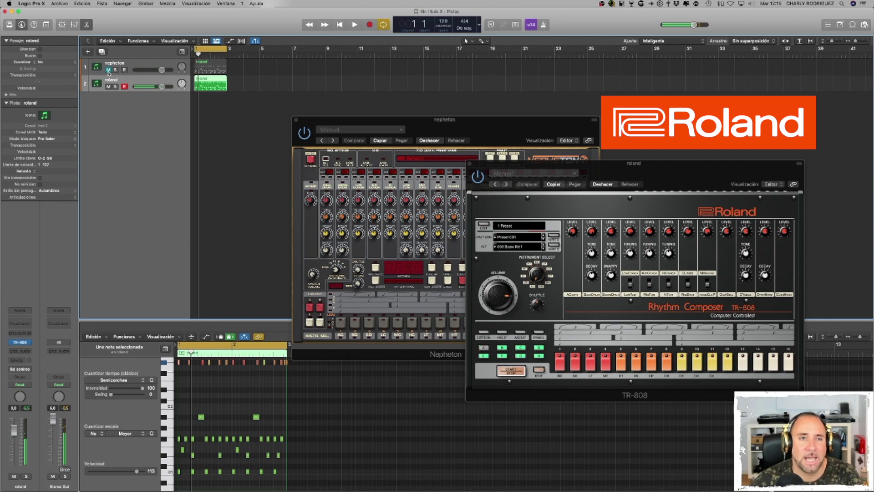
{"action": "left_click", "coordinate": [109, 86]}
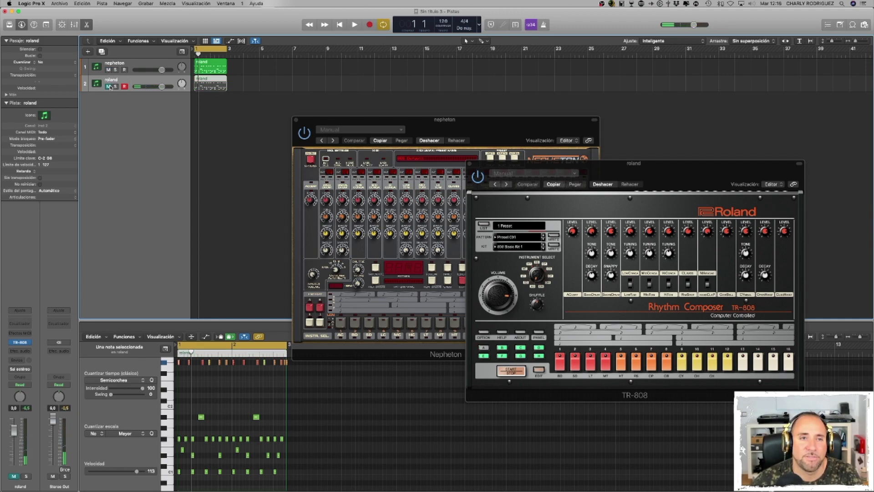
{"action": "key", "text": "space"}
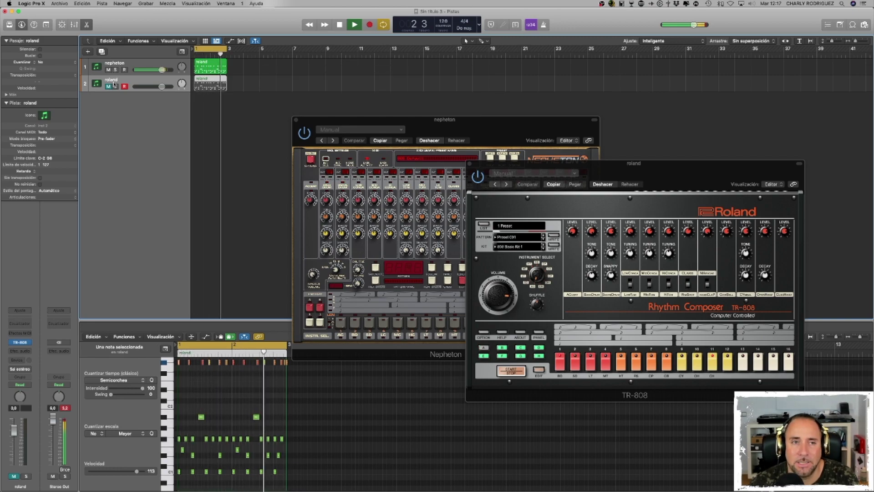
Toggle solo on the roland track during playback to compare both plug-ins, finishing with roland soloed.
{"action": "left_click", "coordinate": [115, 87]}
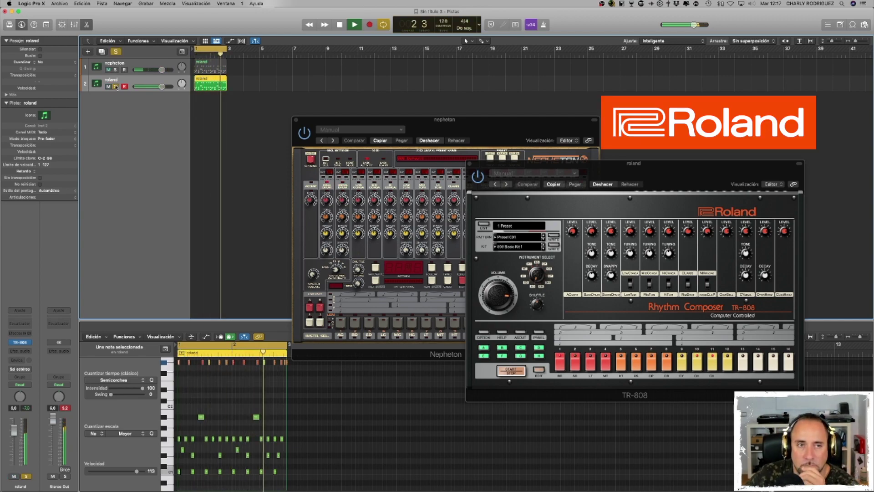
{"action": "left_click", "coordinate": [116, 86]}
{"action": "key", "text": "ctrl+m"}
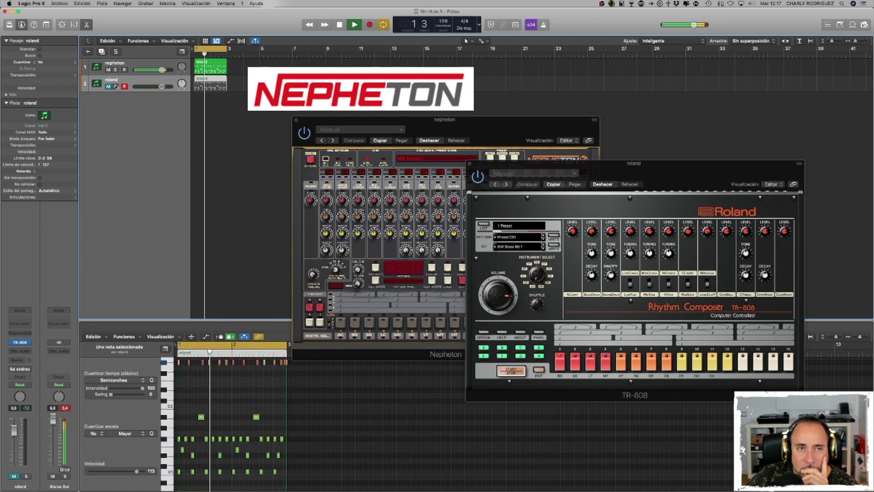
{"action": "key", "text": "ctrl+m"}
{"action": "left_click", "coordinate": [115, 86]}
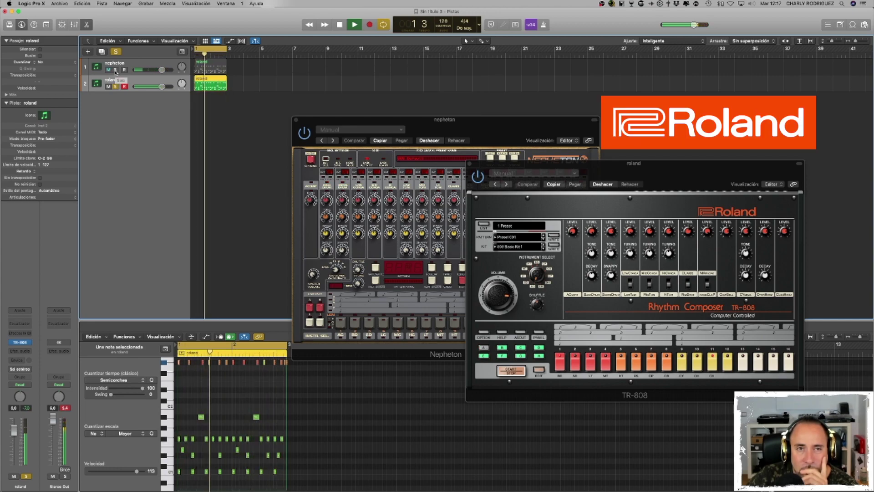
Select the nepheton track and keep switching which instrument is heard, finishing with roland soloed.
{"action": "left_click", "coordinate": [131, 65]}
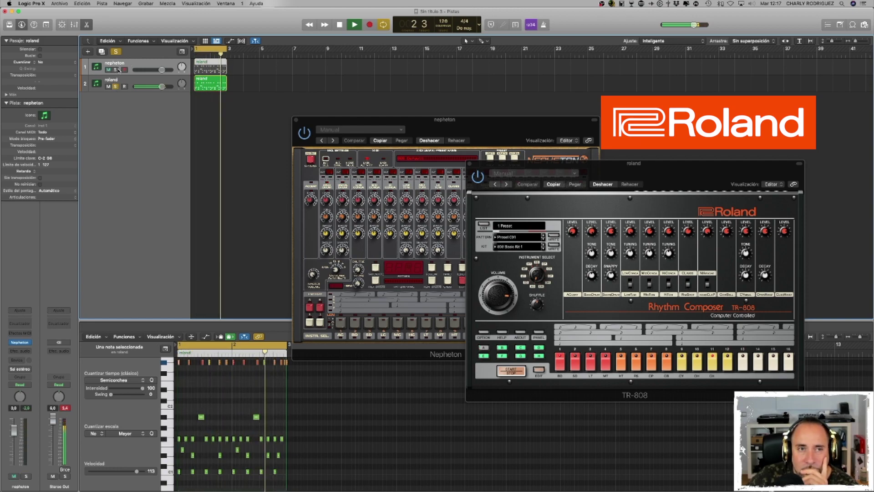
{"action": "left_click", "coordinate": [109, 86]}
{"action": "left_click", "coordinate": [116, 86]}
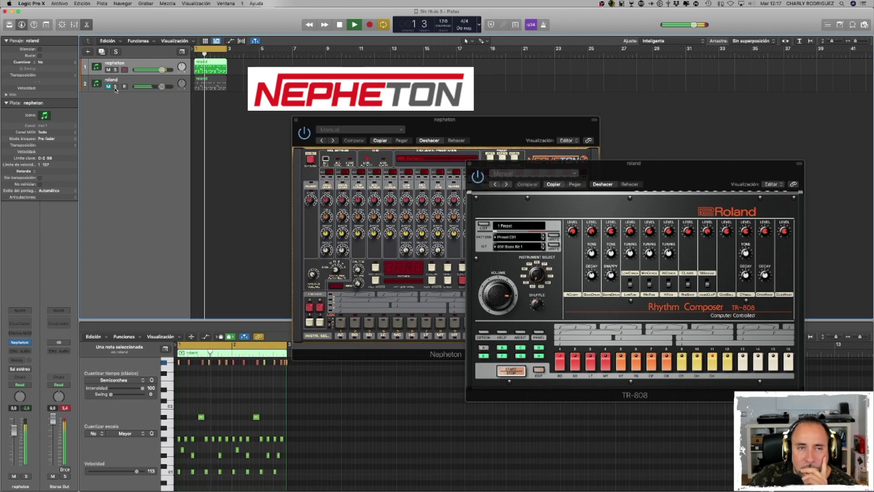
{"action": "left_click", "coordinate": [127, 84]}
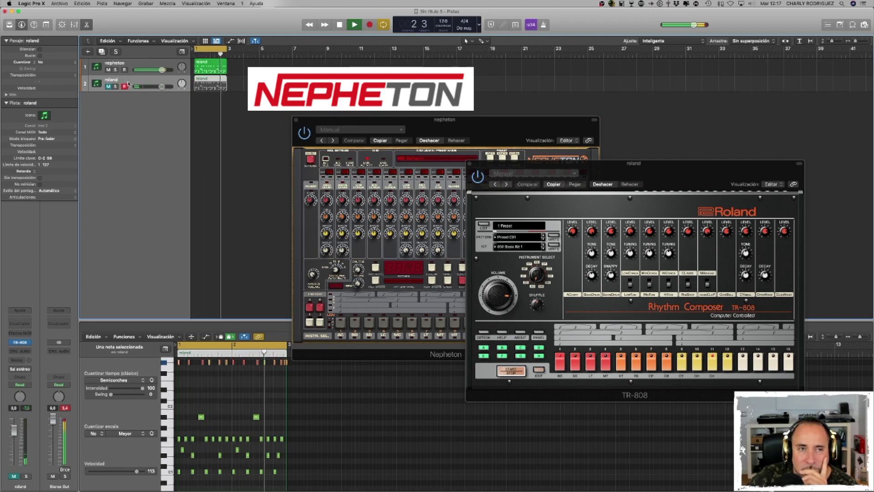
{"action": "left_click", "coordinate": [129, 68]}
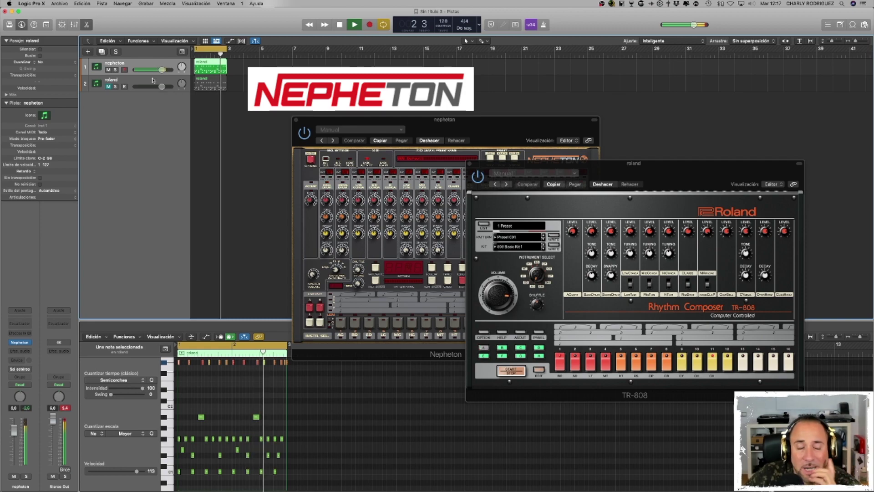
{"action": "left_click", "coordinate": [116, 87]}
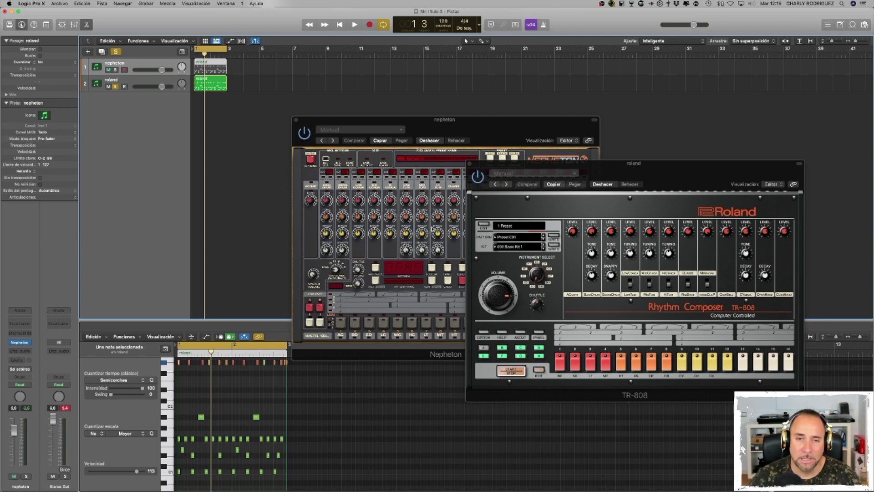
Select and play the roland track, and swap the mutes during playback so that nepheton is heard instead.
{"action": "left_click", "coordinate": [139, 80]}
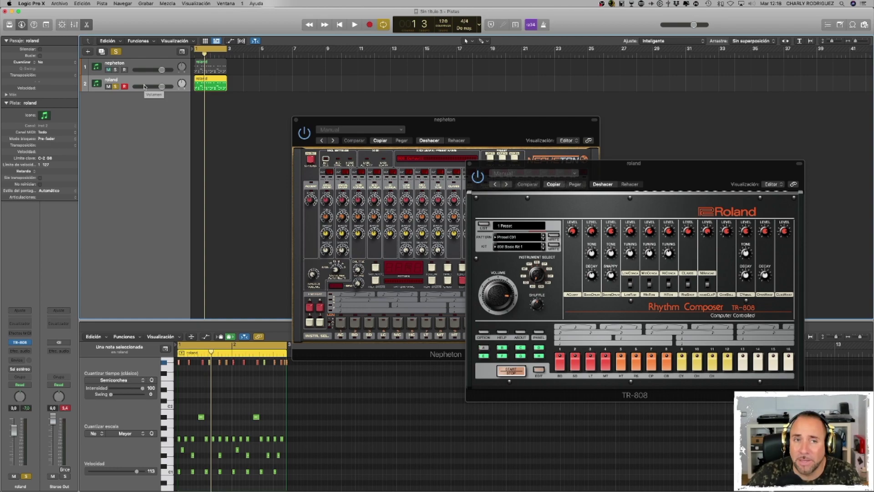
{"action": "key", "text": "space"}
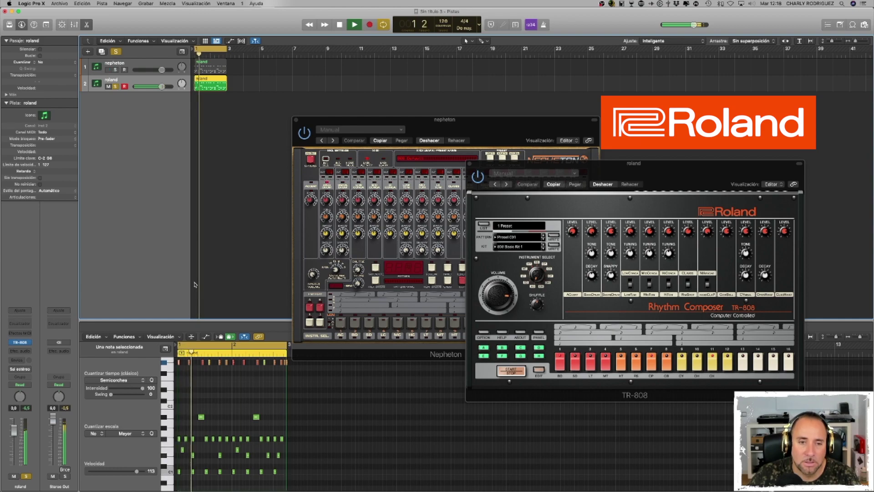
{"action": "left_click", "coordinate": [109, 69]}
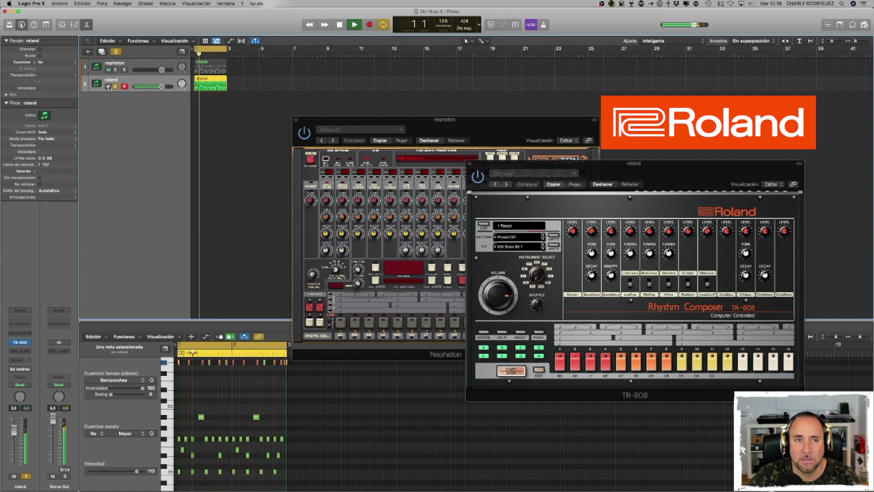
{"action": "left_click", "coordinate": [109, 86]}
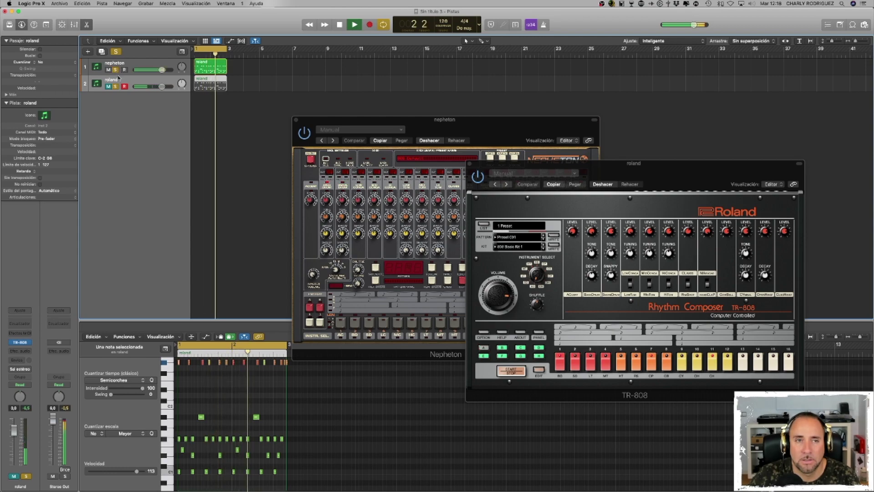
Select the nepheton track during playback and raise the Nepheton bass drum level slightly.
{"action": "left_click", "coordinate": [148, 64]}
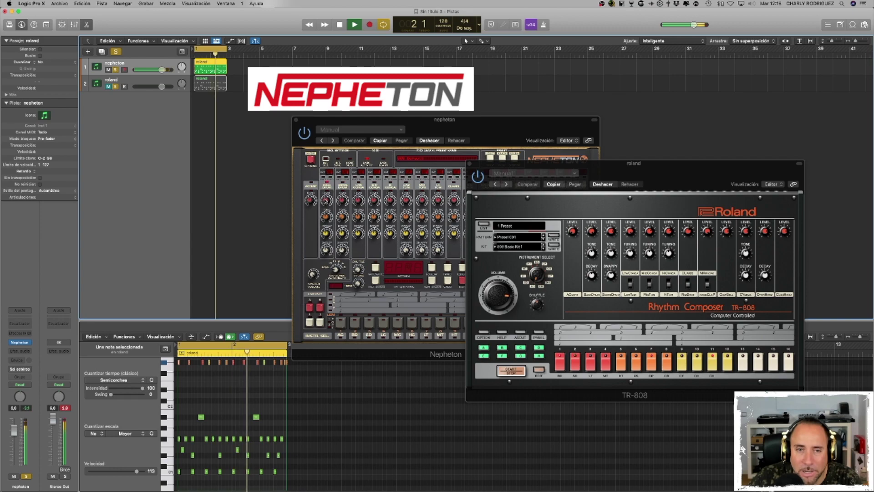
{"action": "left_click", "coordinate": [326, 198]}
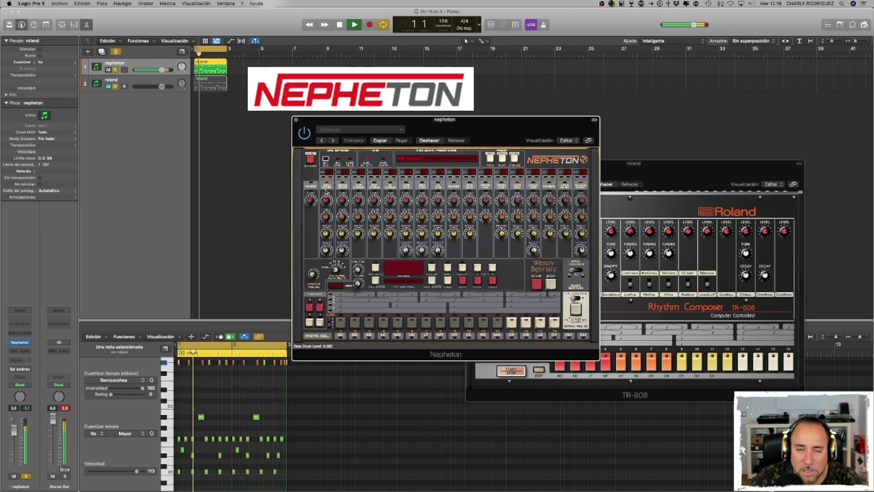
{"action": "left_click_drag", "start_coordinate": [326, 190], "coordinate": [325, 186]}
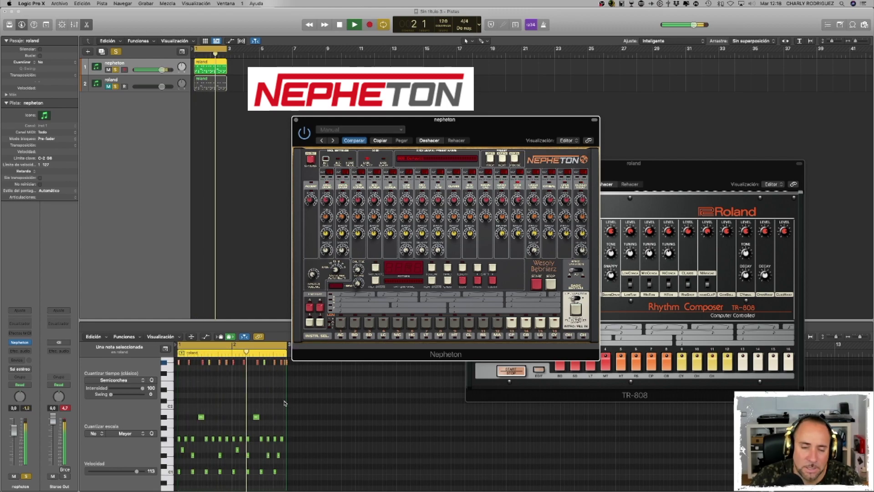
Mute every note except the bass drum hits in the nepheton track's region.
{"action": "scroll", "coordinate": [284, 403], "scroll_direction": "up", "scroll_amount": 1}
{"action": "left_click_drag", "start_coordinate": [302, 359], "coordinate": [181, 463]}
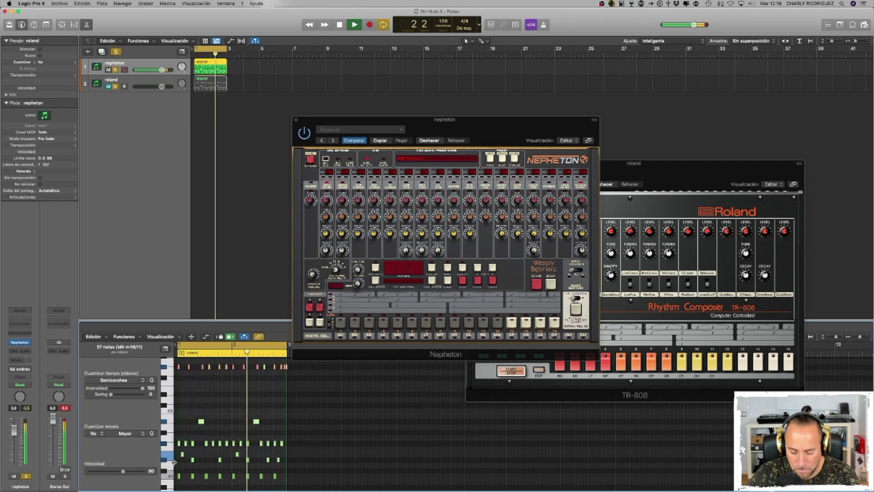
Make the roland track the audible one and mute all notes in its region except the bass drum hits.
{"action": "left_click", "coordinate": [137, 81]}
{"action": "left_click", "coordinate": [108, 86]}
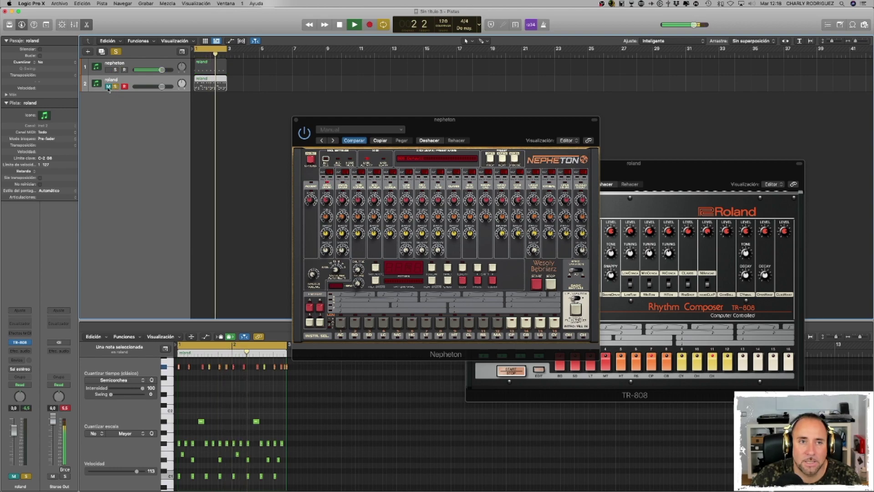
{"action": "left_click", "coordinate": [108, 87]}
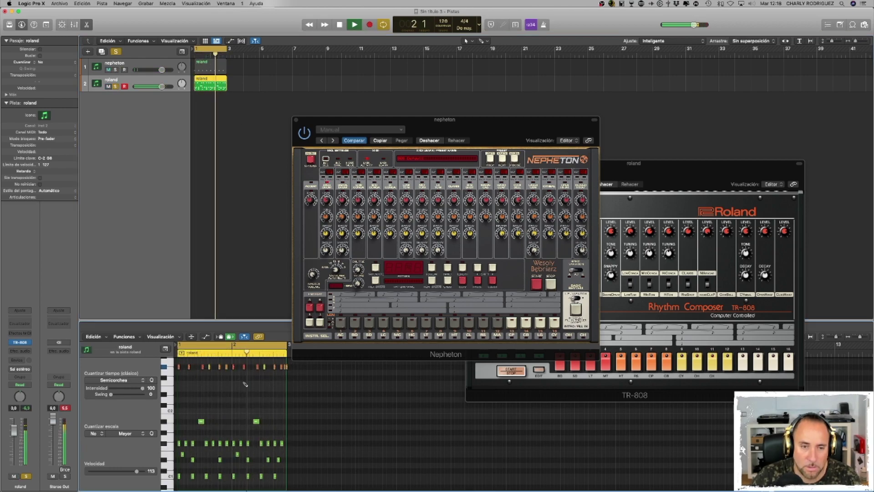
{"action": "left_click", "coordinate": [297, 455]}
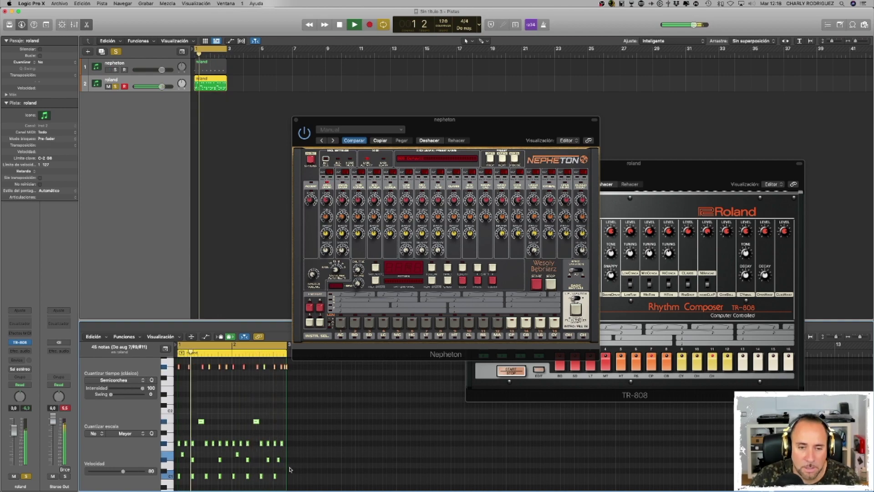
{"action": "scroll", "coordinate": [172, 452], "scroll_direction": "down", "scroll_amount": 5}
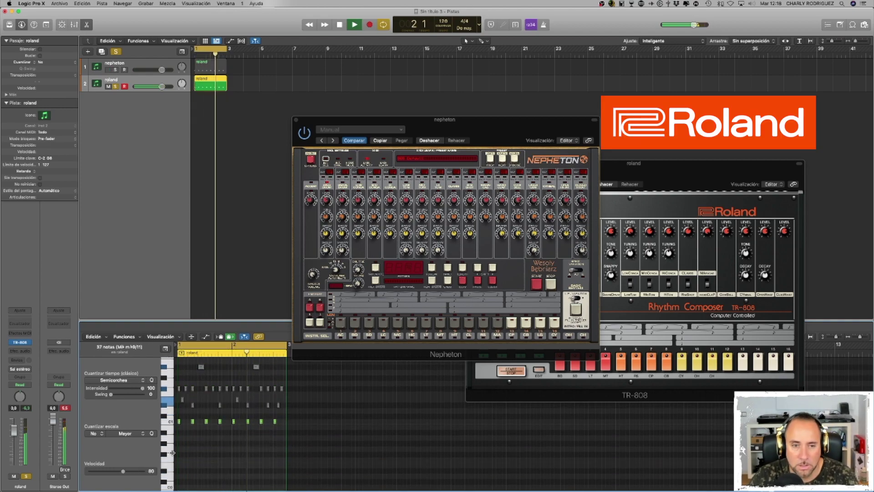
{"action": "scroll", "coordinate": [173, 446], "scroll_direction": "up", "scroll_amount": 8}
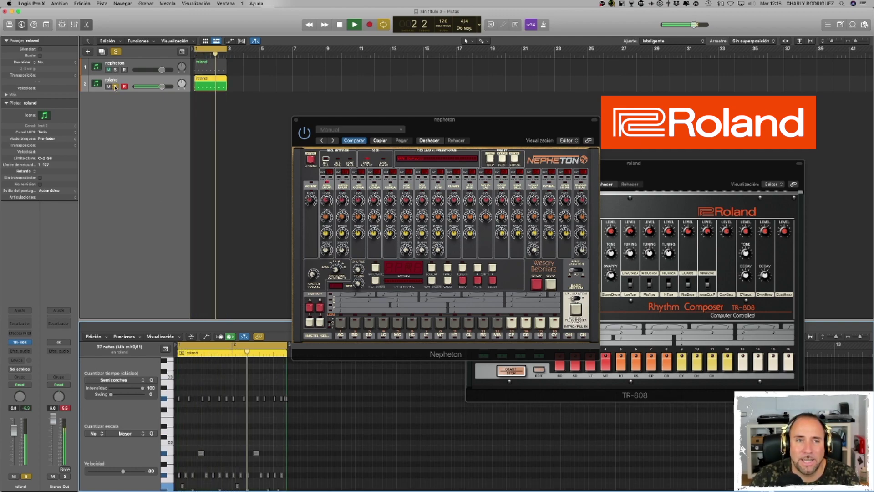
Compare both bass drums by switching solos and mutes during playback, finishing with solos off, nepheton muted and roland heard.
{"action": "left_click", "coordinate": [115, 86]}
{"action": "left_click", "coordinate": [115, 70]}
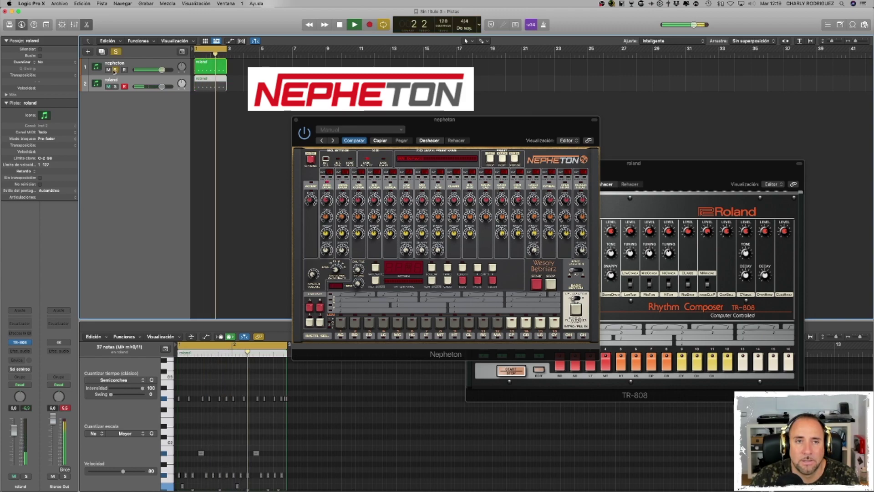
{"action": "left_click", "coordinate": [109, 87]}
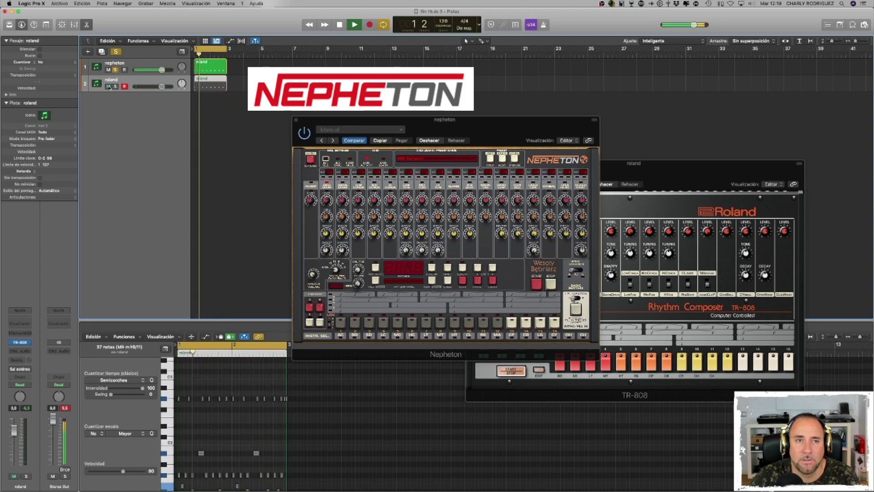
{"action": "left_click", "coordinate": [108, 86]}
{"action": "left_click", "coordinate": [115, 70]}
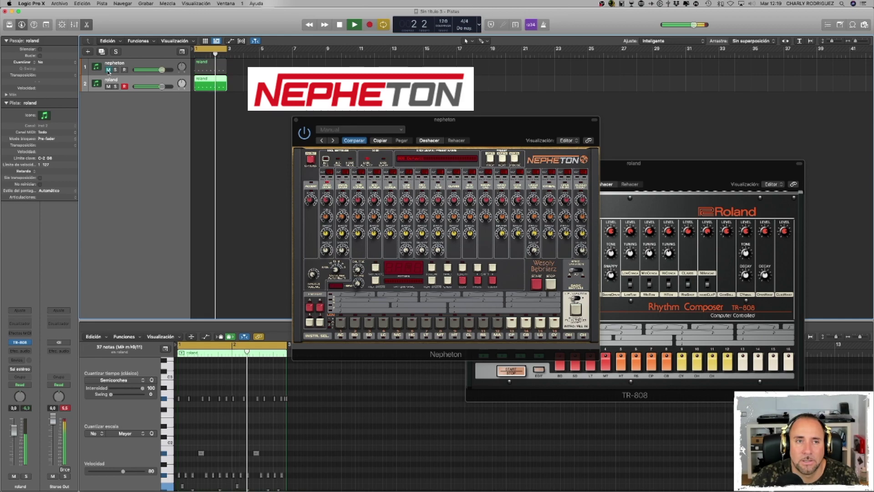
{"action": "left_click", "coordinate": [108, 71]}
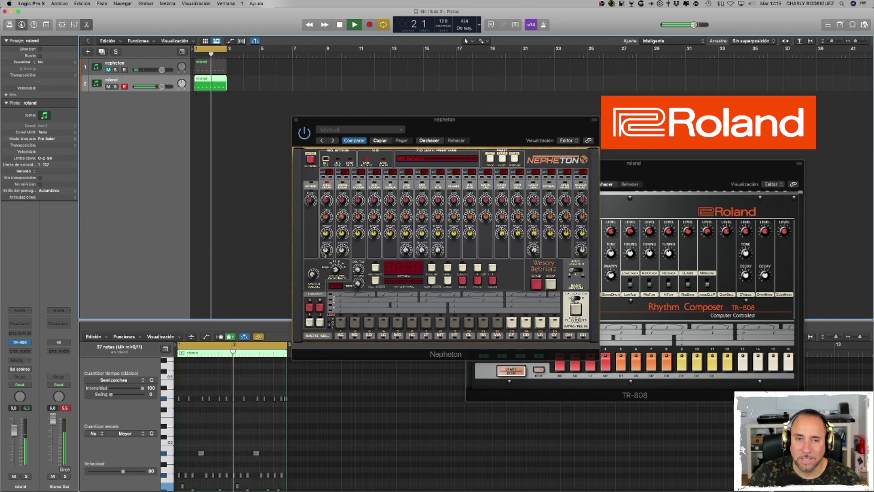
Lower the Nepheton bass drum level to about 0.56.
{"action": "left_click", "coordinate": [327, 200]}
{"action": "left_click_drag", "start_coordinate": [327, 200], "coordinate": [327, 202]}
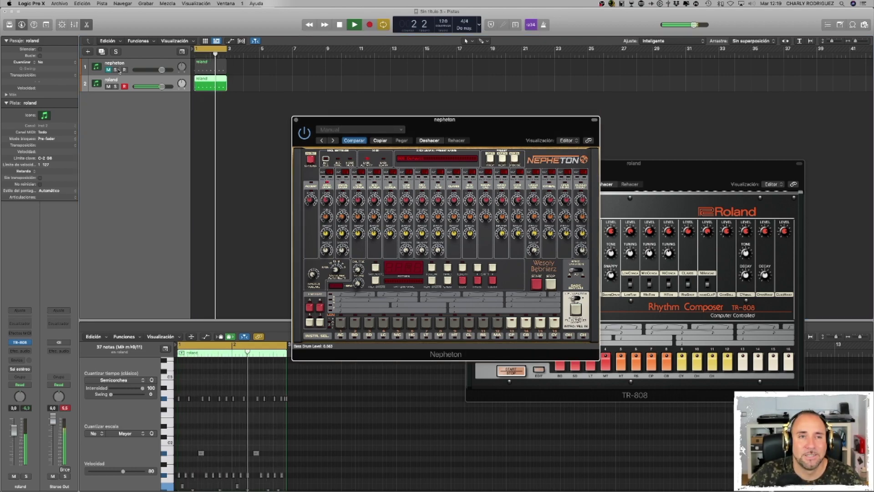
Swap the mutes so that nepheton is heard, select its track, and set the Nepheton bass drum tone to 1.000.
{"action": "left_click", "coordinate": [116, 82]}
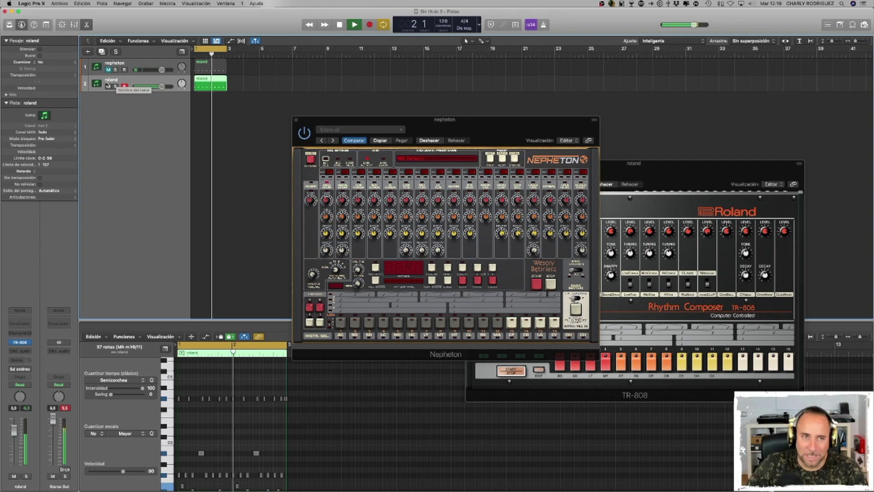
{"action": "left_click", "coordinate": [108, 70]}
{"action": "left_click", "coordinate": [108, 86]}
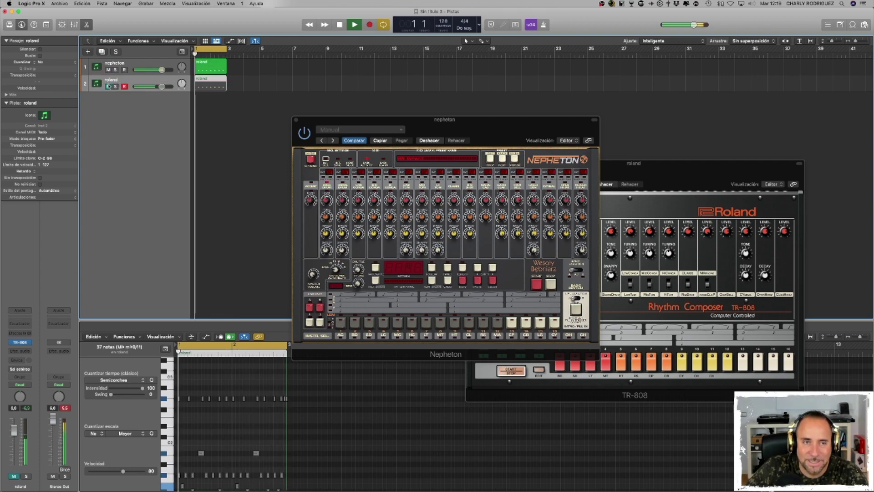
{"action": "left_click", "coordinate": [139, 64]}
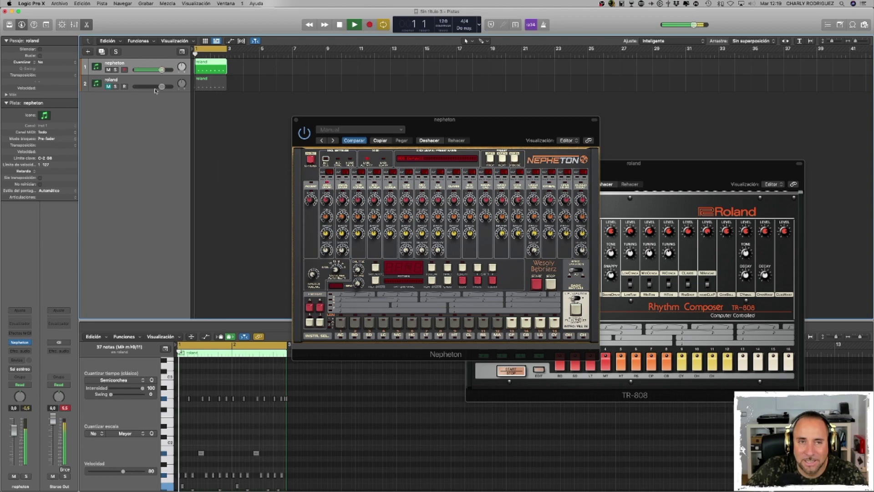
{"action": "left_click_drag", "start_coordinate": [325, 200], "coordinate": [326, 205]}
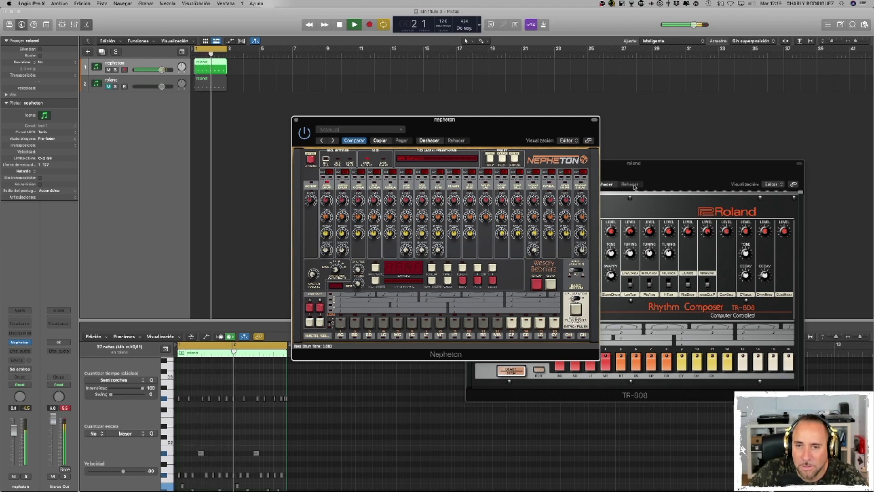
Bring the TR-808 window to the front and solo the roland track.
{"action": "left_click", "coordinate": [636, 202]}
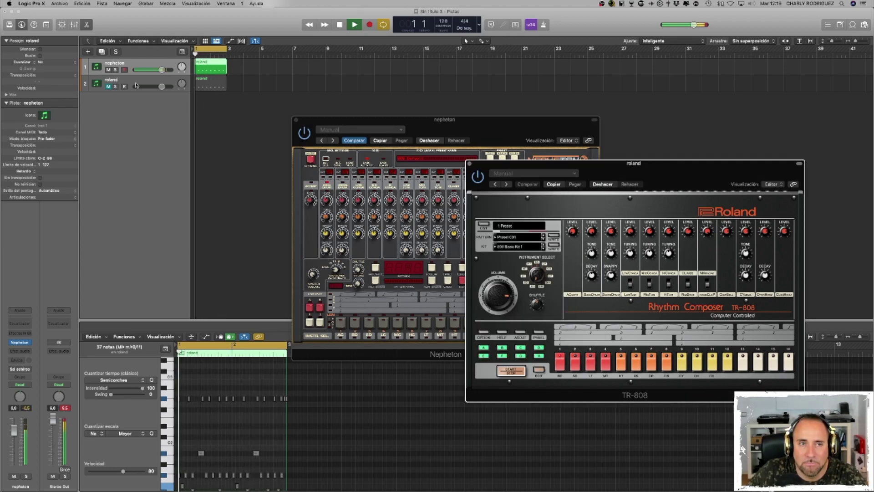
{"action": "left_click", "coordinate": [115, 86]}
{"action": "left_click", "coordinate": [115, 87]}
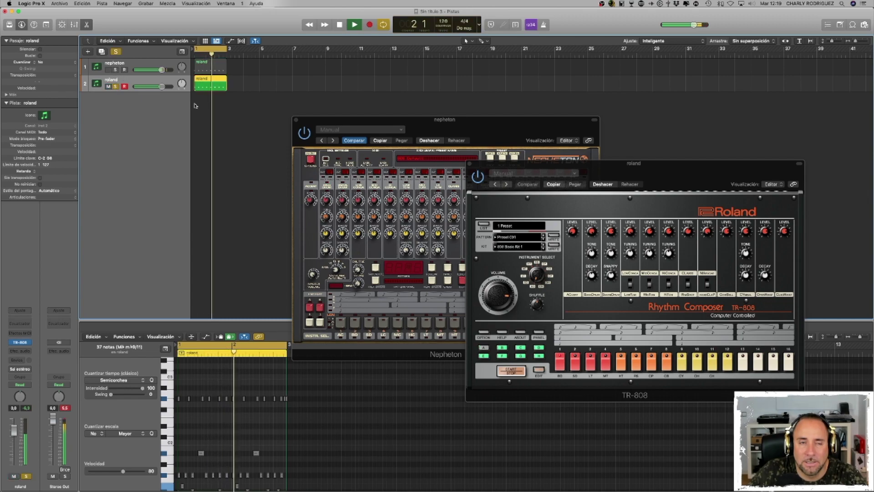
Raise the TR-808 bass drum tone and decay while listening, and stop playback.
{"action": "left_click_drag", "start_coordinate": [597, 258], "coordinate": [594, 218]}
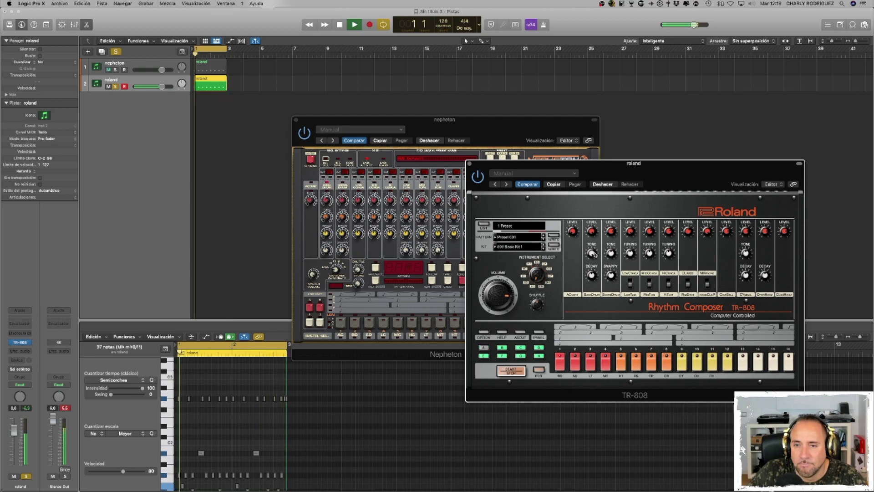
{"action": "mouse_move", "coordinate": [591, 273]}
{"action": "left_click_drag", "start_coordinate": [590, 272], "coordinate": [590, 133]}
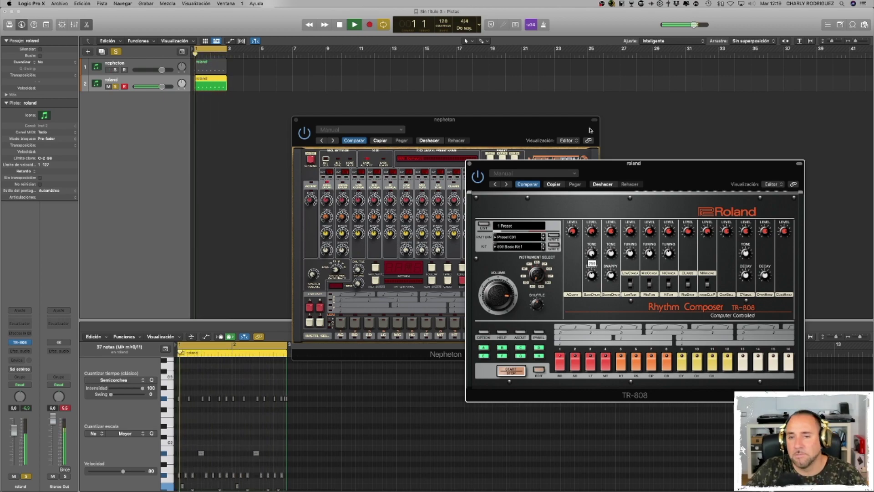
{"action": "key", "text": "space"}
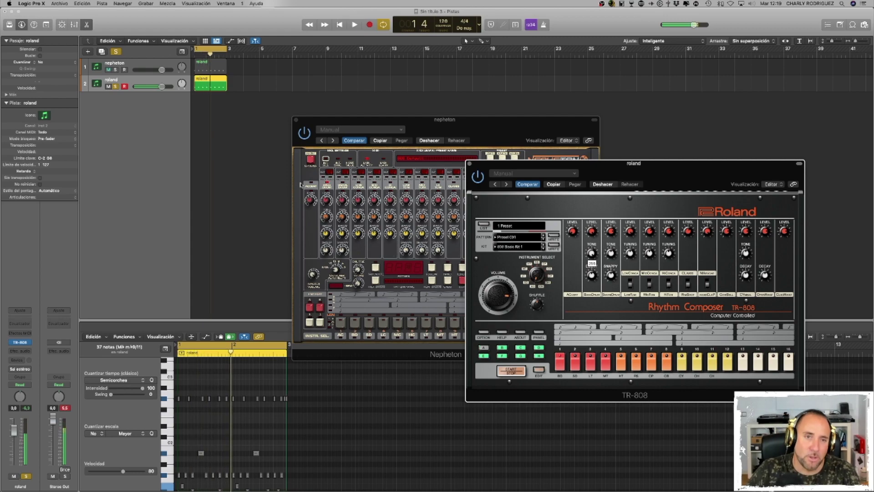
Select all notes in the nepheton track's region and unmute them to restore the full pattern.
{"action": "left_click", "coordinate": [125, 74]}
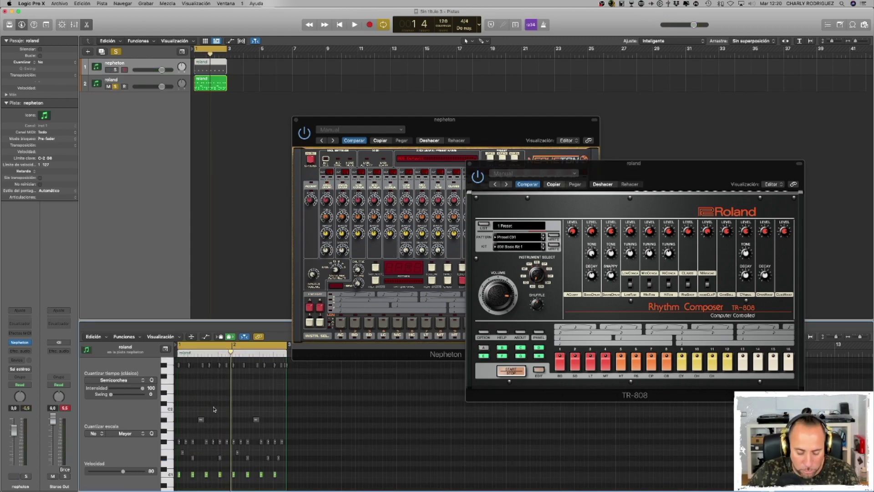
{"action": "key", "text": "super+a"}
{"action": "key", "text": "ctrl+m"}
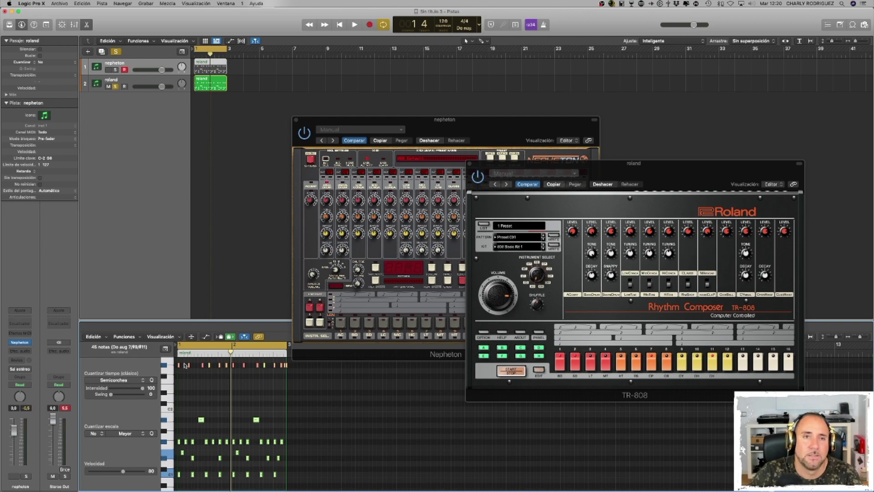
Play the full pattern on roland and on nepheton for comparison, mute both tracks, and stop playback.
{"action": "key", "text": "space"}
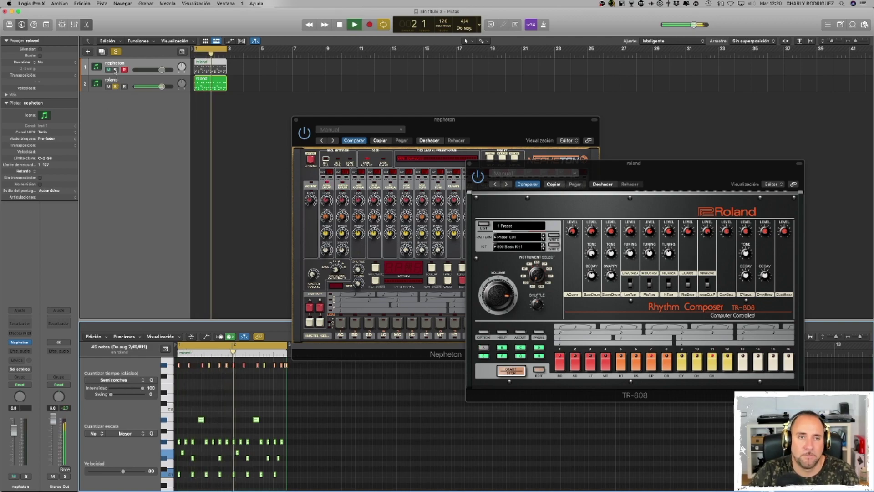
{"action": "key", "text": "ctrl+m"}
{"action": "left_click", "coordinate": [115, 81]}
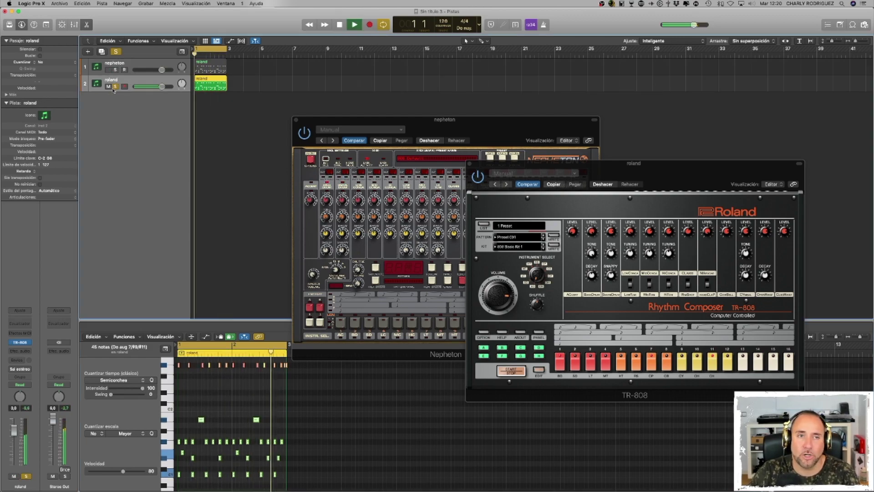
{"action": "left_click", "coordinate": [115, 87]}
{"action": "key", "text": "ctrl+m"}
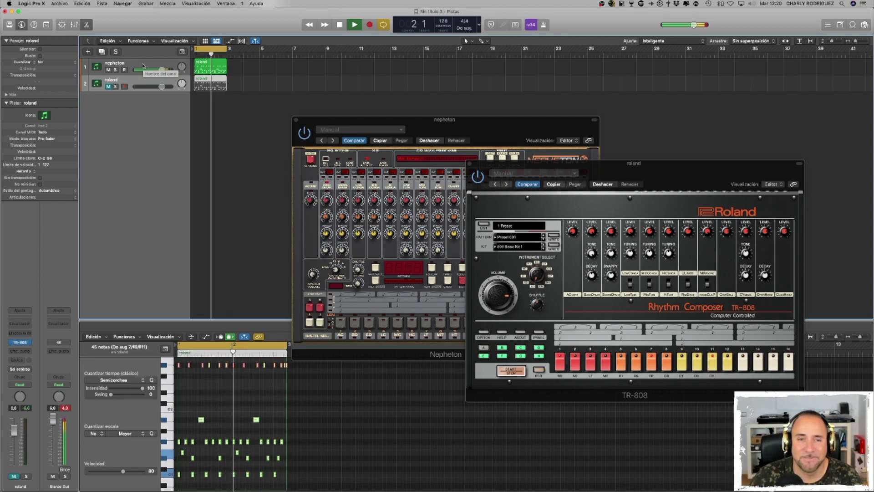
{"action": "left_click", "coordinate": [108, 70]}
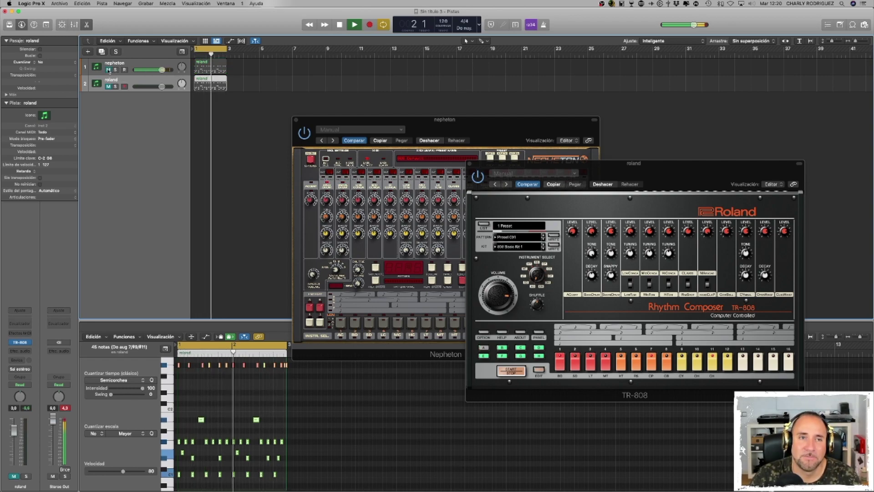
{"action": "key", "text": "space"}
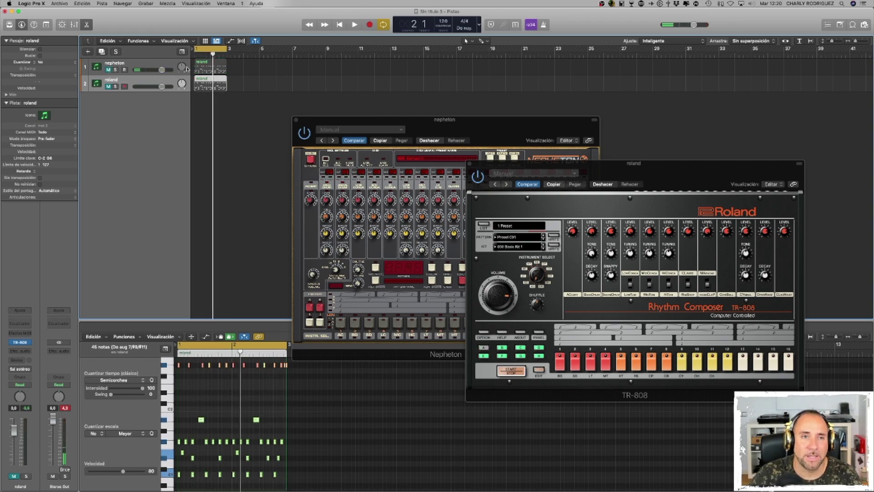
Create a new software instrument track and load the LuSH-101 synthesizer on it.
{"action": "key", "text": "alt+super+n"}
{"action": "left_click", "coordinate": [540, 120]}
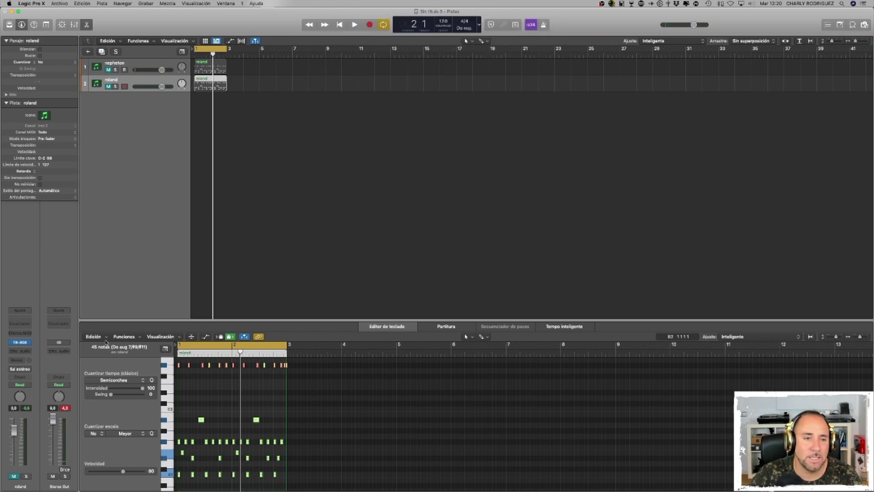
{"action": "left_click", "coordinate": [28, 343]}
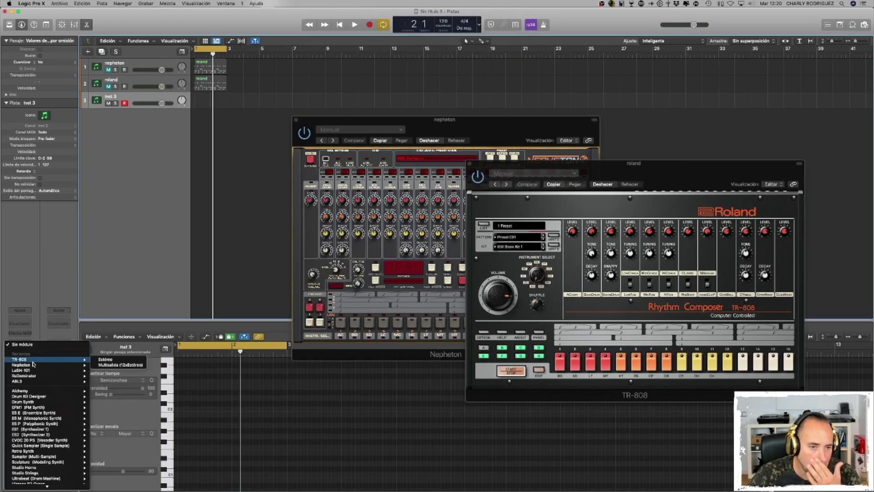
{"action": "left_click", "coordinate": [105, 366]}
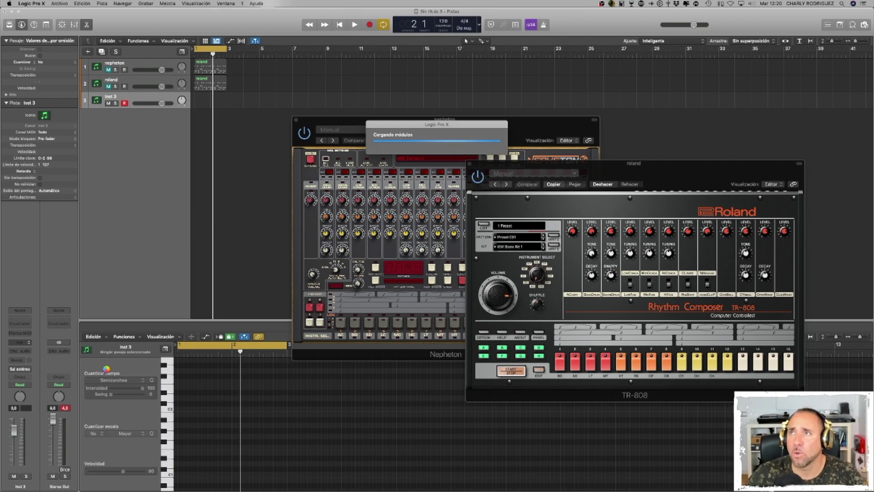
Move the LuSH-101 window lower, open its preset browser and load the single-zone chord preset 0459 Stab 4.
{"action": "left_click_drag", "start_coordinate": [304, 94], "coordinate": [386, 183]}
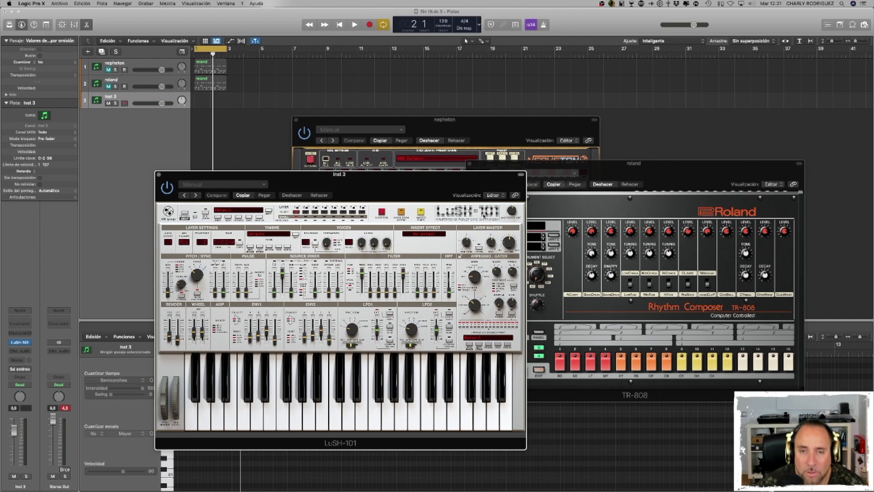
{"action": "left_click", "coordinate": [238, 210]}
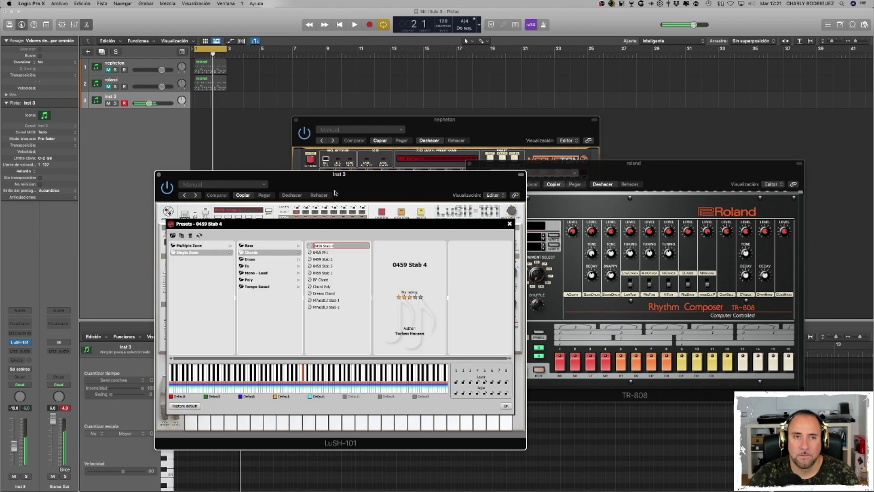
Play the loop and audition the single-zone chord presets 0459 PRI, Chord Poly, Dream Chord, M7add13 Stab 1, 0459 Stab 2 and 0459 Stab 3.
{"action": "left_click", "coordinate": [346, 252]}
{"action": "key", "text": "space"}
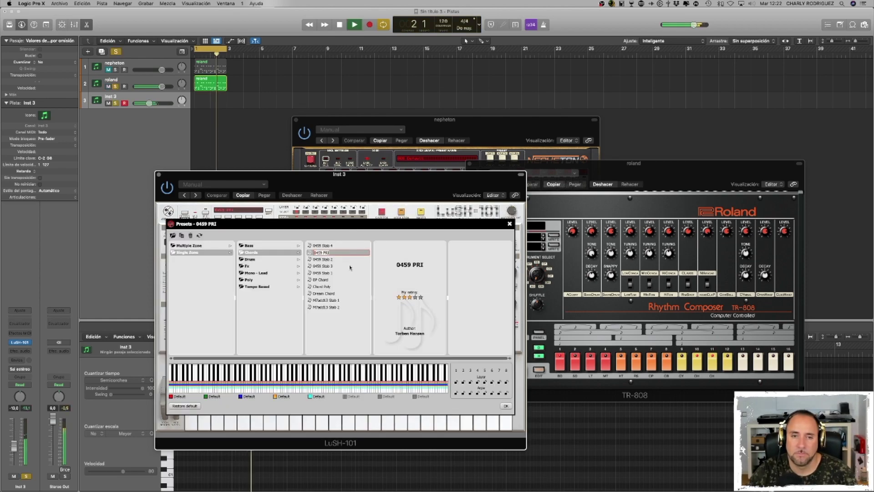
{"action": "left_click", "coordinate": [322, 287]}
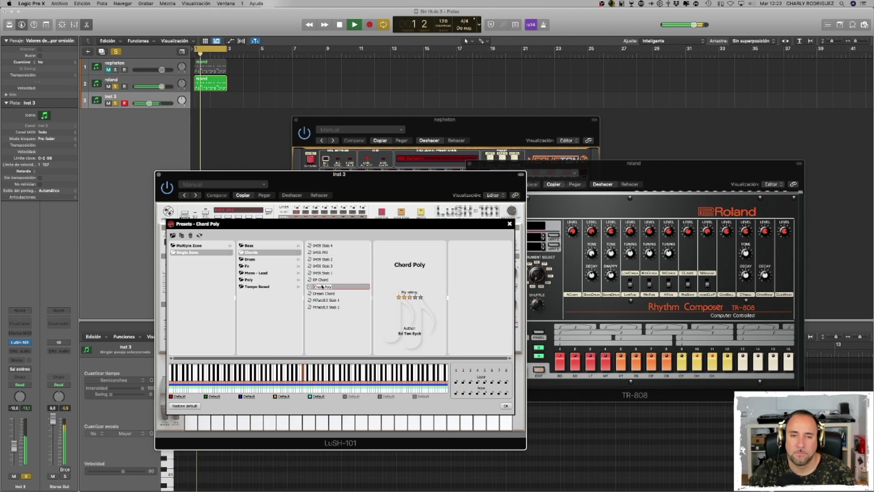
{"action": "left_click", "coordinate": [326, 293]}
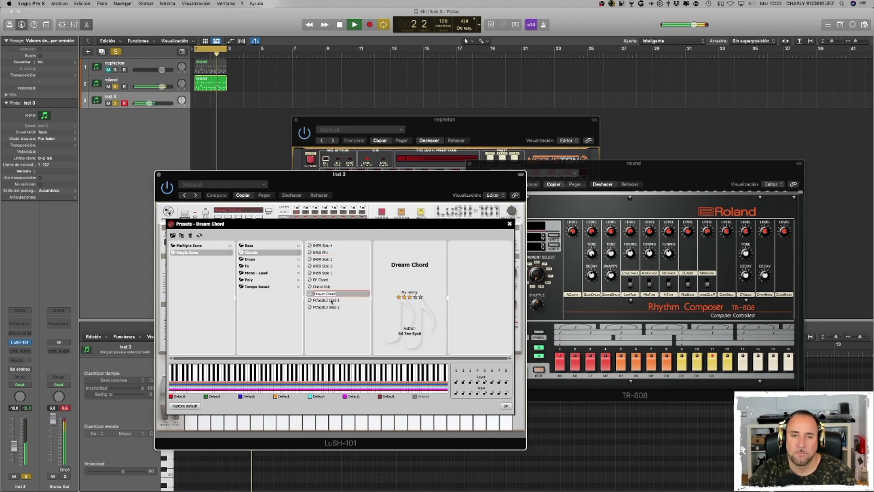
{"action": "left_click", "coordinate": [332, 301]}
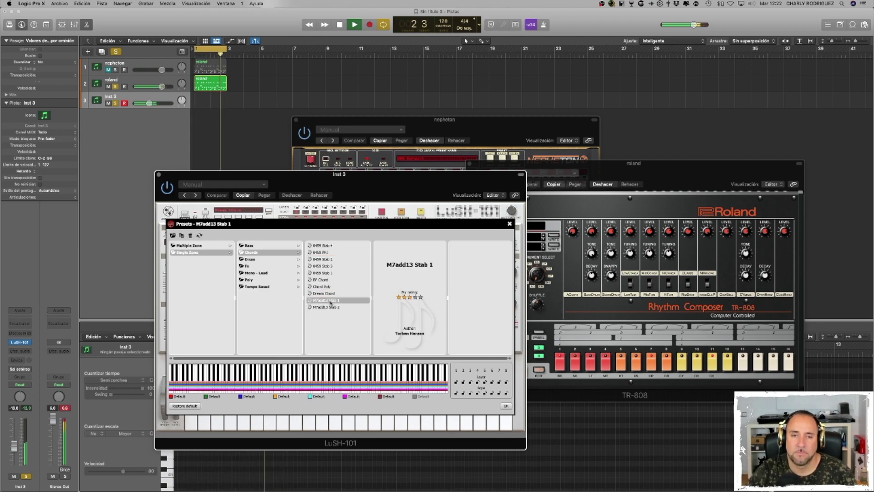
{"action": "left_click", "coordinate": [327, 252]}
{"action": "left_click", "coordinate": [328, 259]}
{"action": "left_click", "coordinate": [329, 267]}
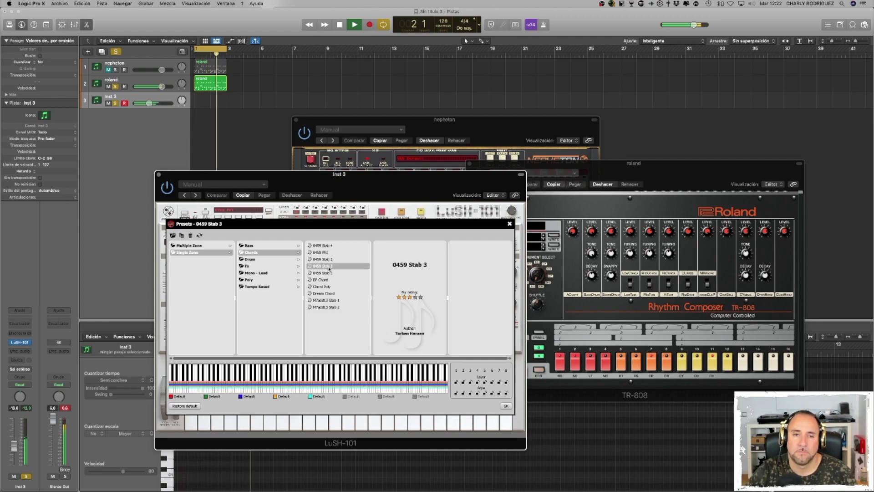
{"action": "double_click", "coordinate": [329, 267]}
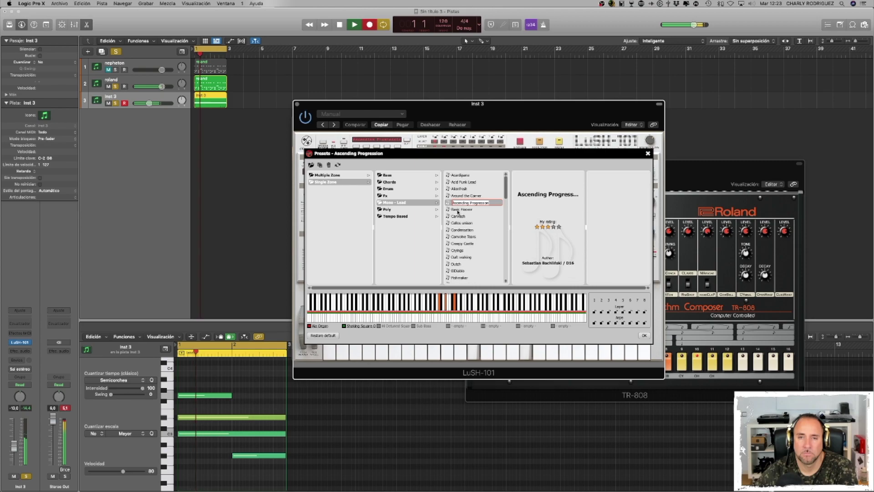
Audition Mono - Lead presets such as Basic Hoover and Acardipane, browse the Tempo Based category, and close the LuSH-101 window.
{"action": "left_click", "coordinate": [458, 210]}
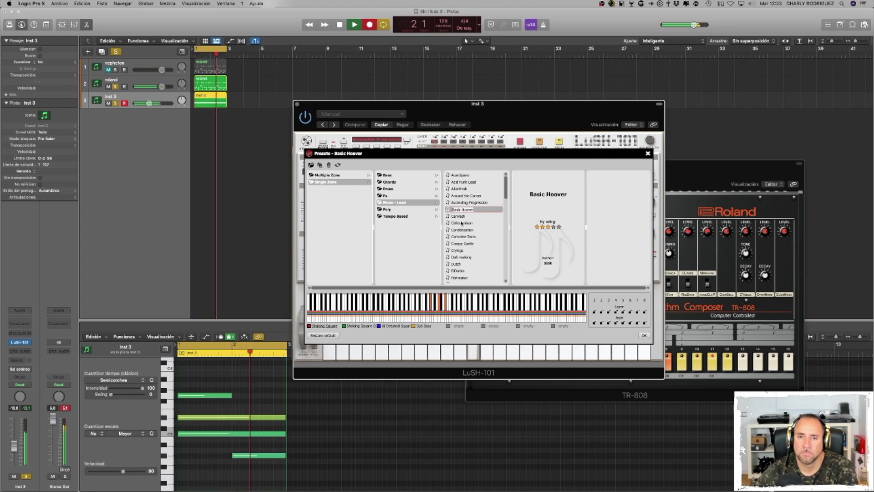
{"action": "left_click", "coordinate": [459, 217]}
{"action": "left_click", "coordinate": [395, 216]}
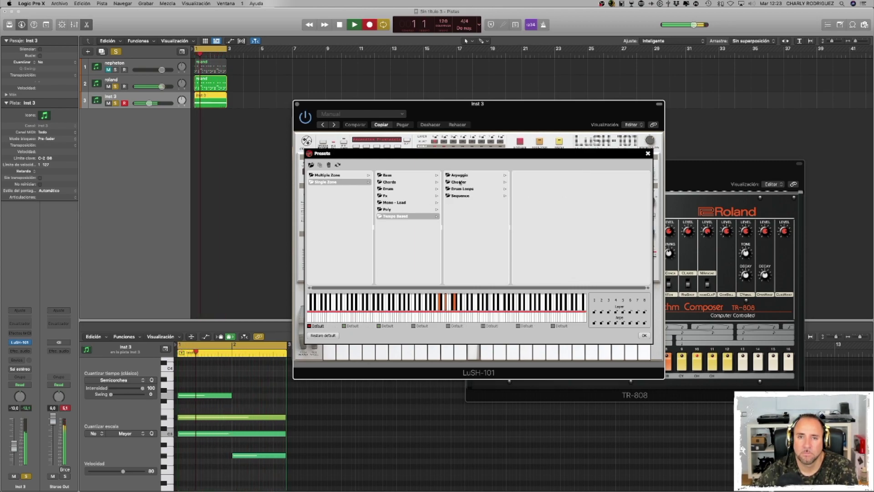
{"action": "left_click", "coordinate": [394, 202]}
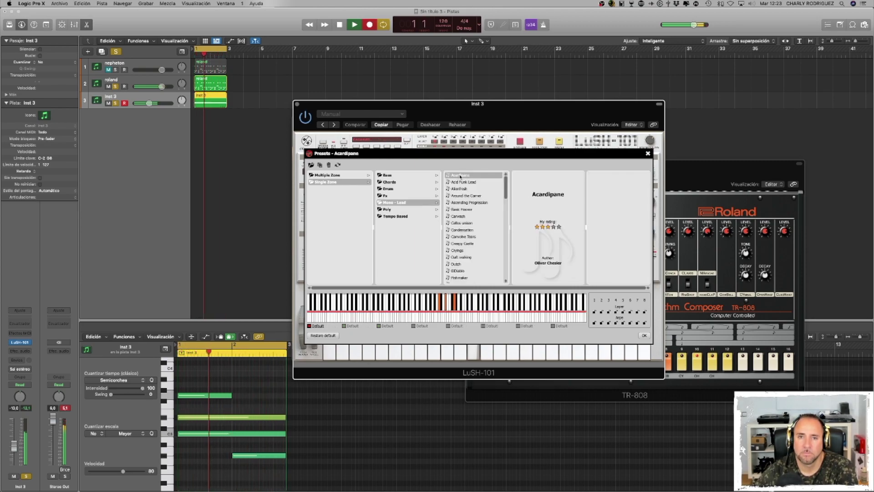
{"action": "left_click", "coordinate": [395, 216]}
{"action": "key", "text": "super+w"}
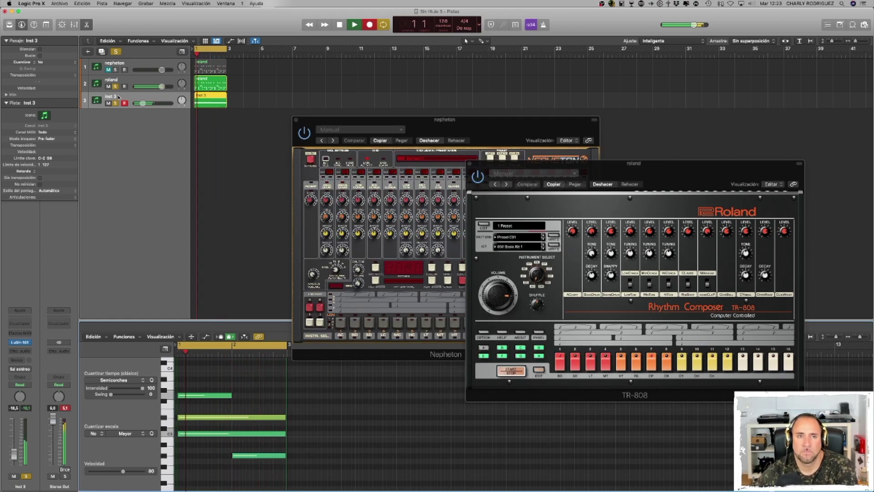
Stop playback and load a fresh LuSH-101 instance on the Inst 3 track.
{"action": "key", "text": "space"}
{"action": "left_click", "coordinate": [27, 345]}
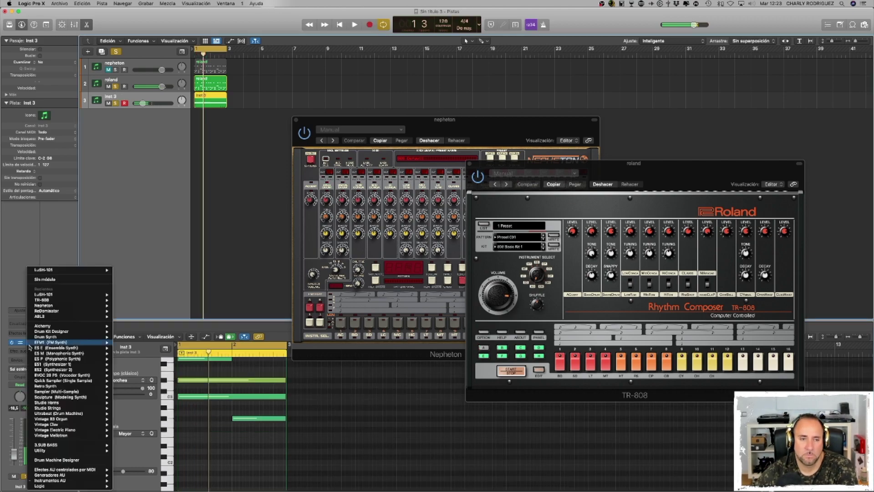
{"action": "mouse_move", "coordinate": [50, 480]}
{"action": "left_click", "coordinate": [44, 294]}
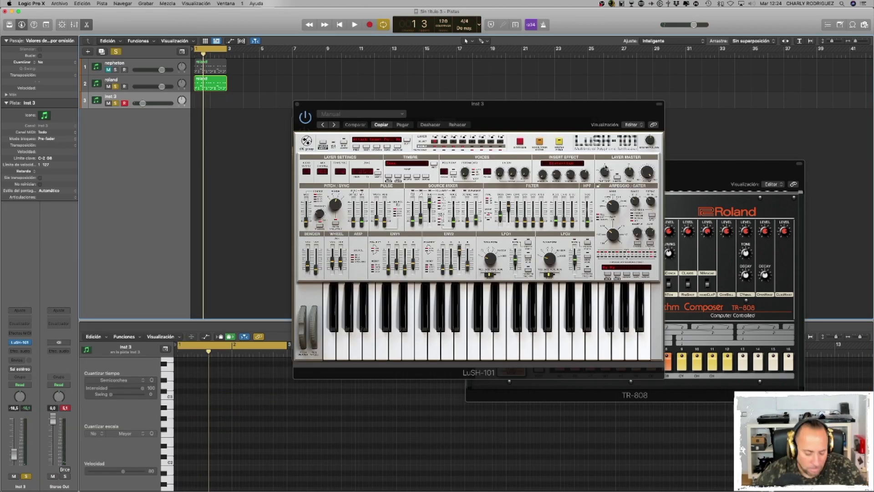
Record a sustained four-note chord on the Inst 3 track over the two-bar loop, and stop playback.
{"action": "key", "text": "space"}
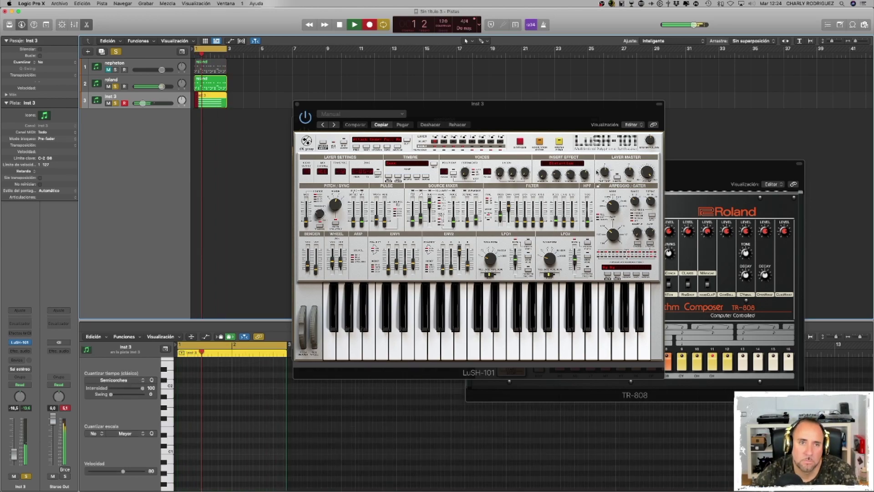
{"action": "key", "text": "space"}
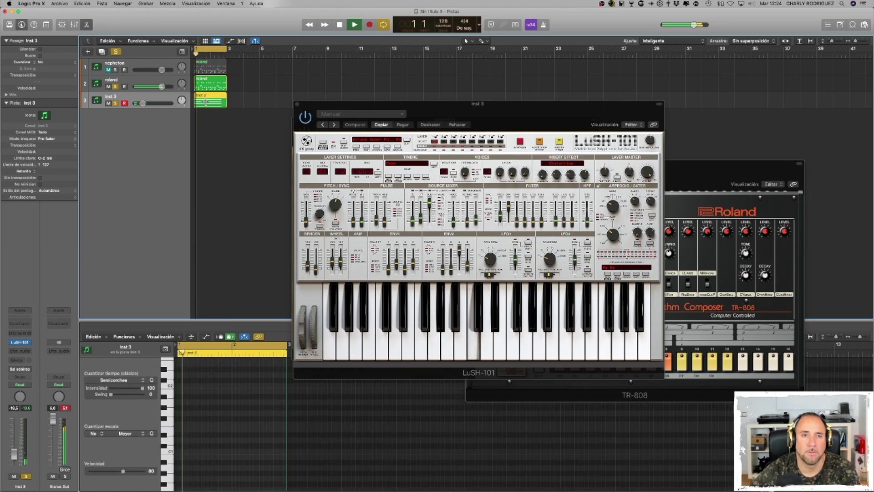
{"action": "key", "text": "space"}
Open the recorded Inst 3 region in the piano roll and extend all four chord notes to the end of bar 2.
{"action": "double_click", "coordinate": [212, 103]}
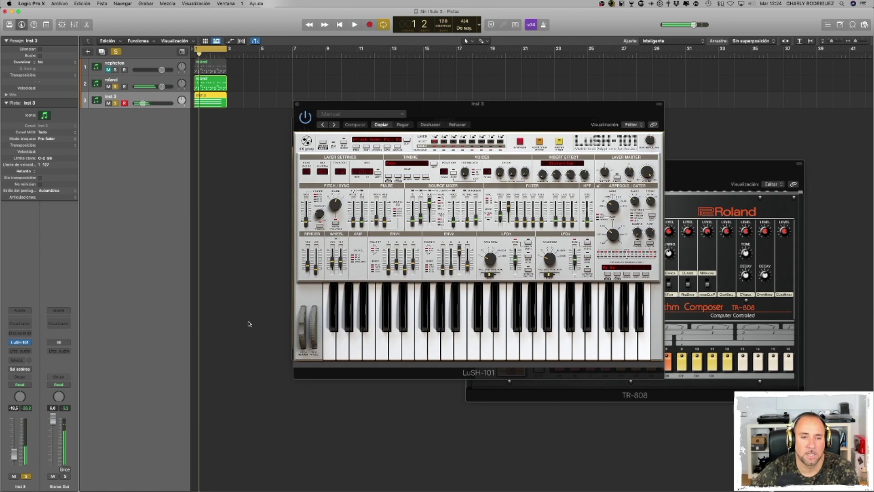
{"action": "double_click", "coordinate": [207, 103]}
{"action": "scroll", "coordinate": [246, 444], "scroll_direction": "up", "scroll_amount": 4}
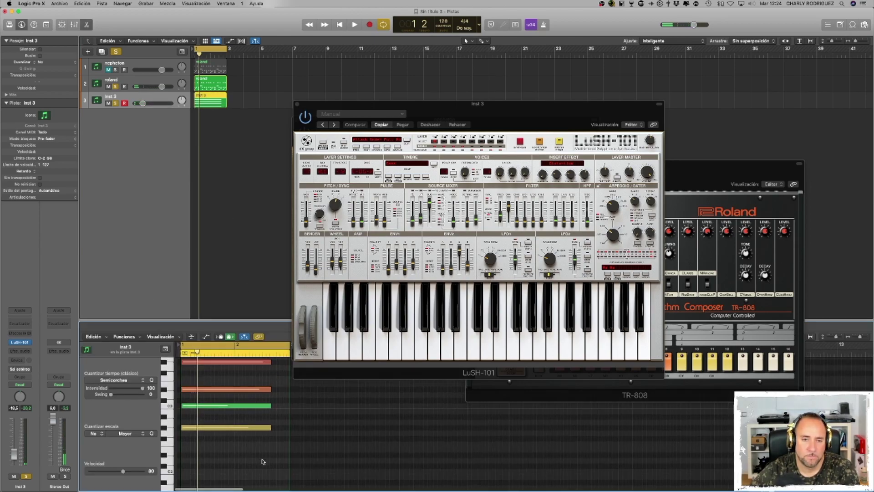
{"action": "key", "text": "super+a"}
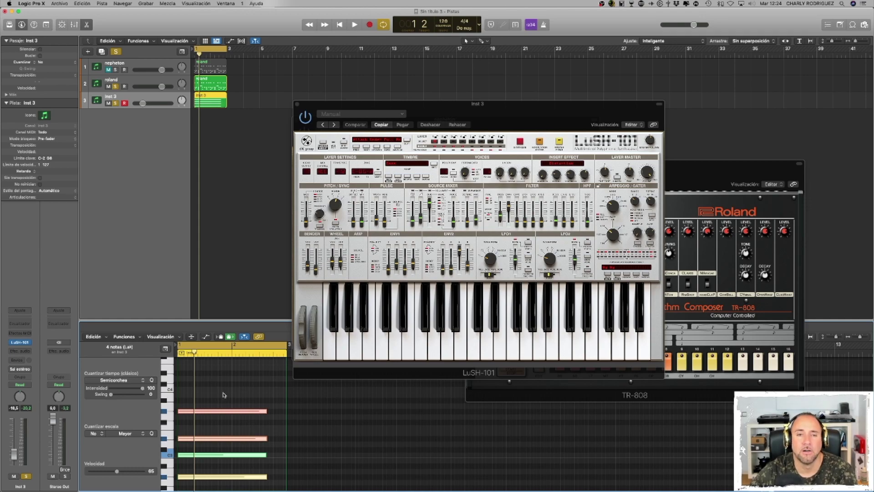
{"action": "key", "text": "space"}
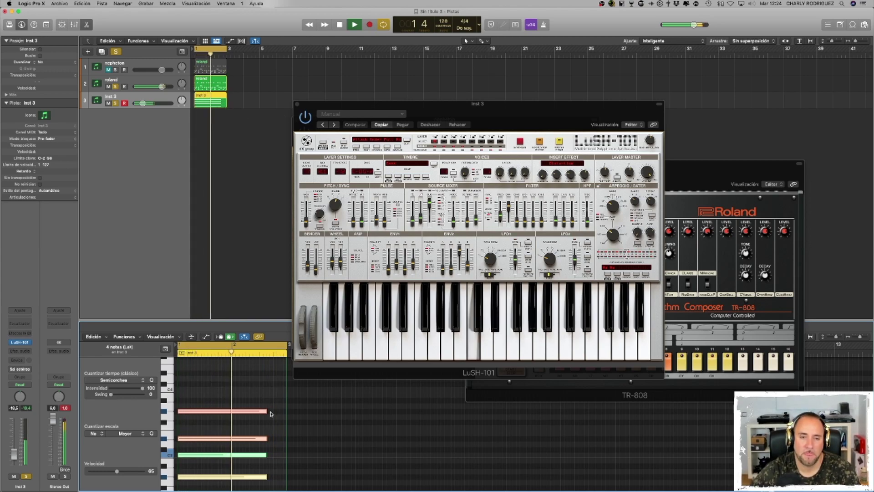
{"action": "left_click_drag", "start_coordinate": [267, 411], "coordinate": [286, 411]}
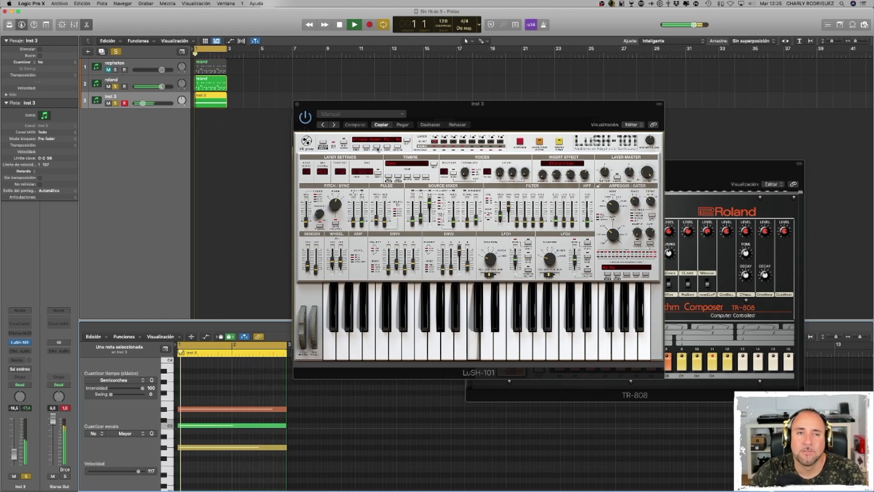
Mute the roland track and let the nepheton drums play with the synth chord.
{"action": "left_click", "coordinate": [113, 82]}
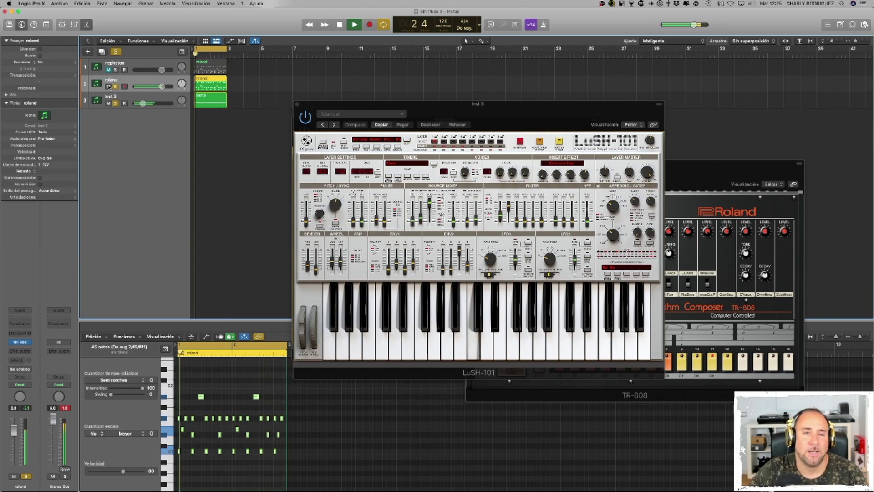
{"action": "left_click", "coordinate": [108, 86]}
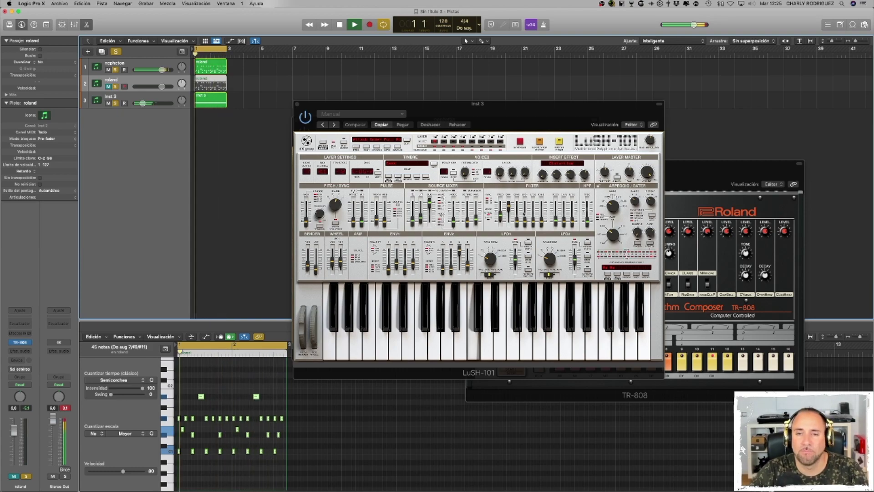
Adjust the LuSH-101's ENV1 sliders while the loop plays, with a decay of 2.4 s.
{"action": "left_click", "coordinate": [412, 265]}
{"action": "left_click_drag", "start_coordinate": [412, 265], "coordinate": [413, 248]}
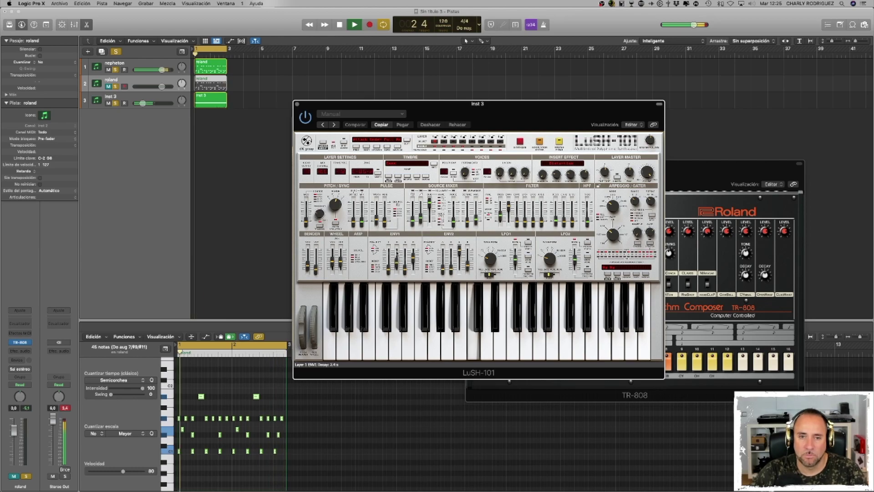
{"action": "left_click_drag", "start_coordinate": [396, 243], "coordinate": [396, 229]}
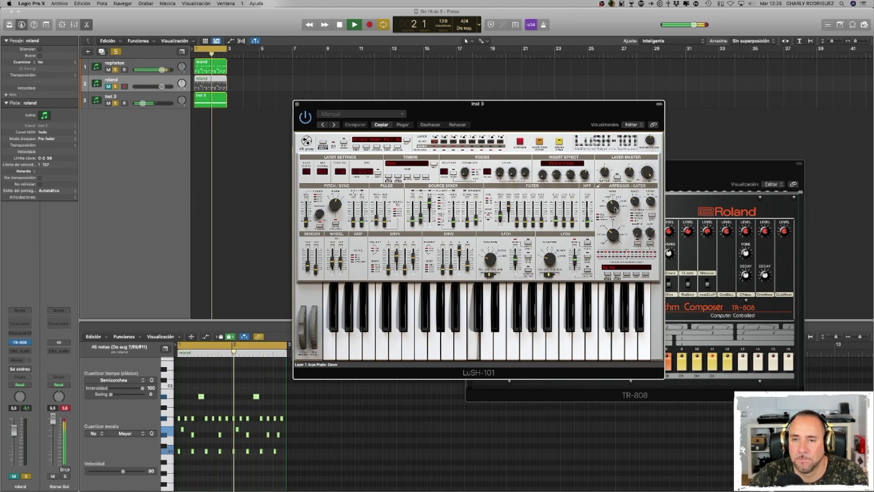
Adjust the LuSH-101 arpeggiator's mode and try rhythmic rate values of 1/8 and 1/64.
{"action": "left_click_drag", "start_coordinate": [616, 208], "coordinate": [616, 214]}
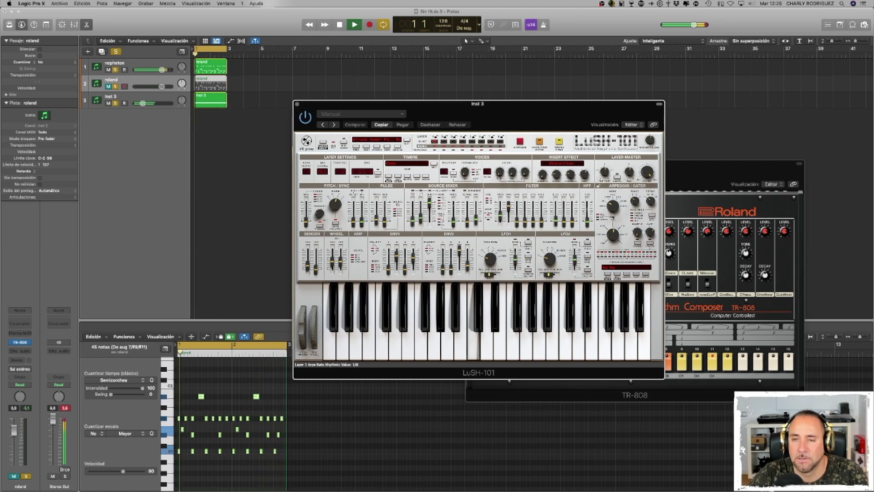
{"action": "left_click_drag", "start_coordinate": [614, 236], "coordinate": [613, 227]}
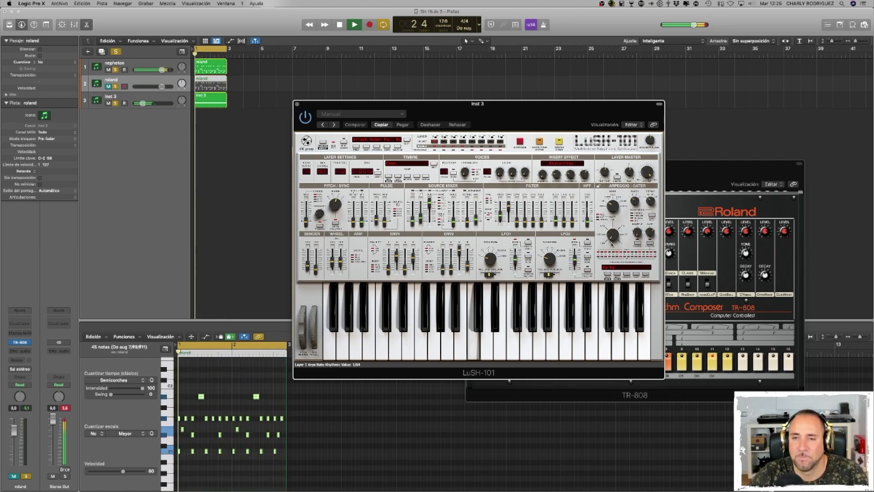
{"action": "left_click_drag", "start_coordinate": [612, 238], "coordinate": [612, 240]}
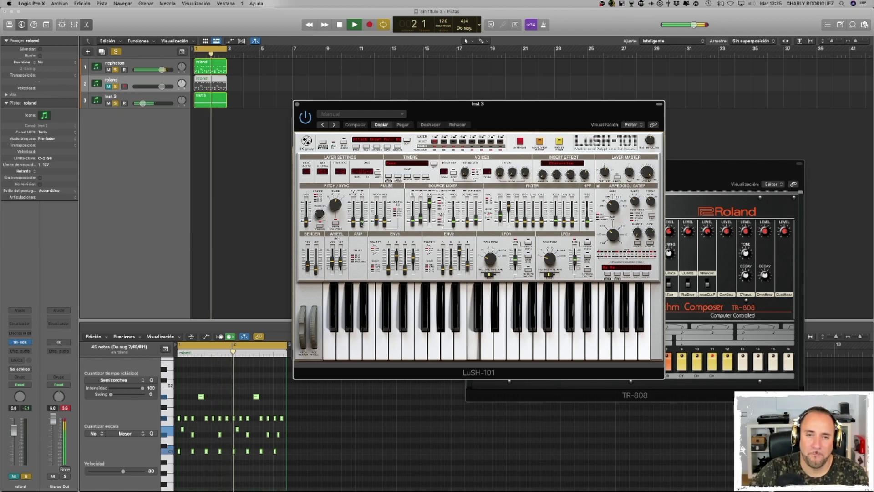
Adjust the LuSH-101's pitch and source mixer sliders, bringing the square-wave volume to 37 %, and close the synth window.
{"action": "left_click_drag", "start_coordinate": [359, 176], "coordinate": [357, 174]}
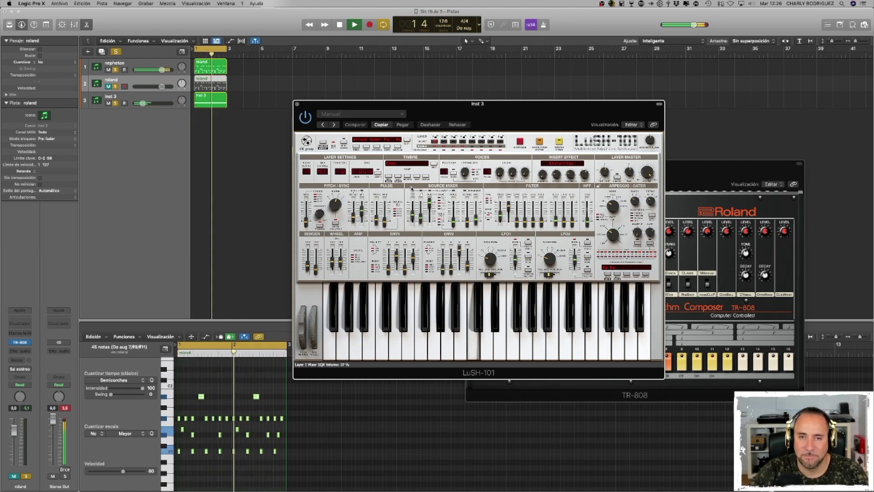
{"action": "left_click_drag", "start_coordinate": [412, 188], "coordinate": [401, 151]}
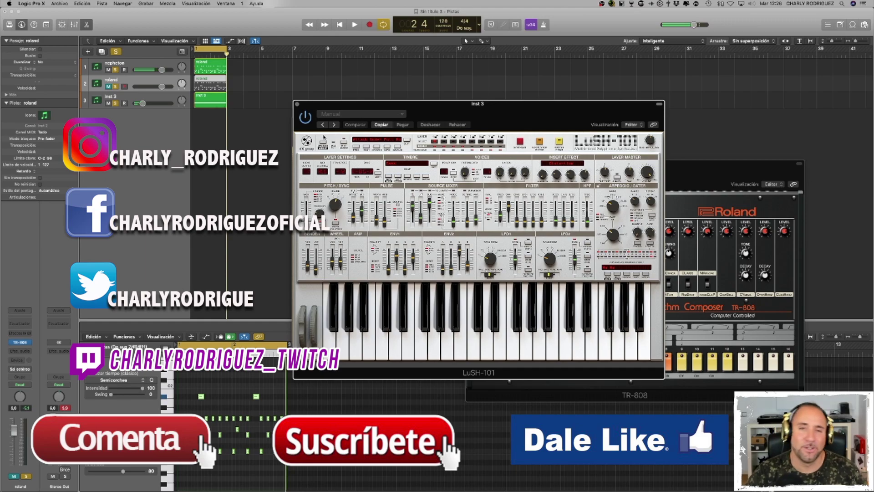
{"action": "left_click_drag", "start_coordinate": [323, 104], "coordinate": [116, 119]}
{"action": "left_click", "coordinate": [89, 118]}
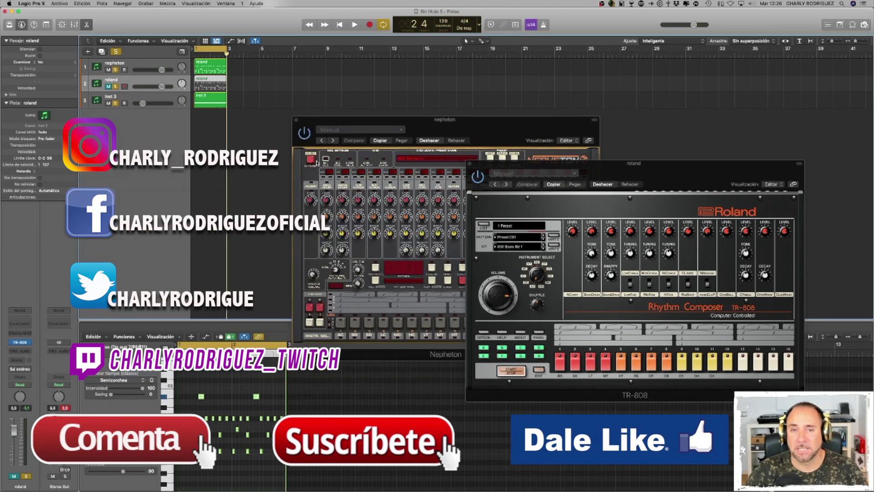